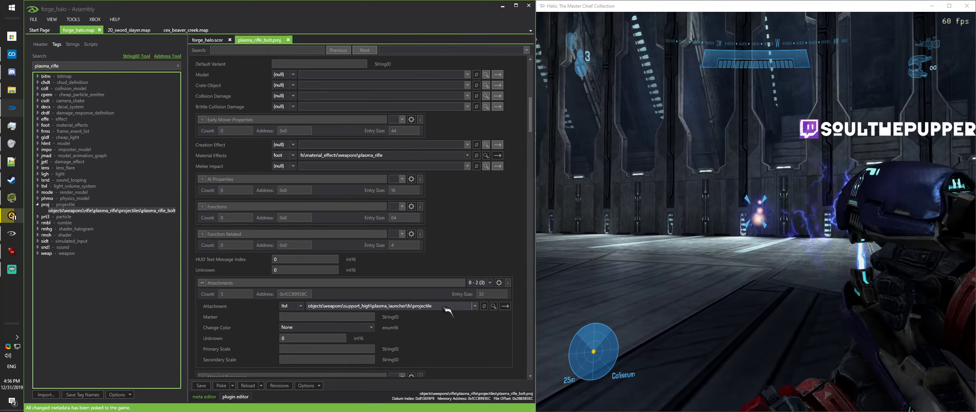
- Cycle the first attachment through other light volumes, poking each to the game, and settle on objects\vehicles\human\warthog\fx\weapon\rocket\projectile
scroll(443, 306, "up", 2)
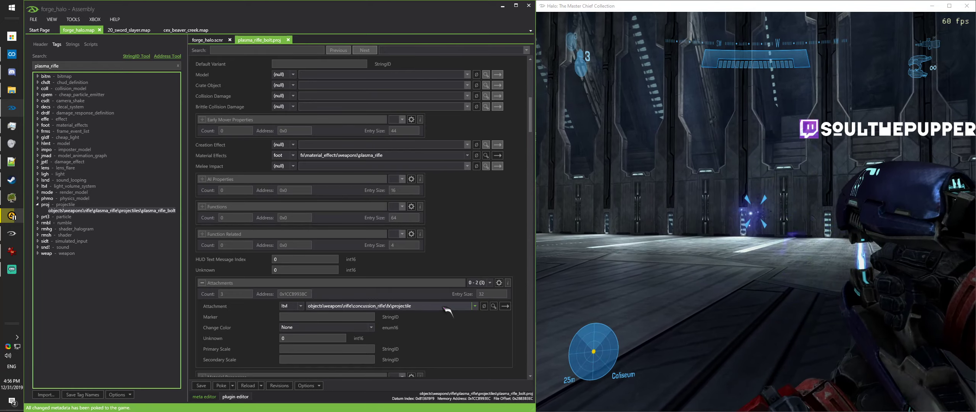
scroll(443, 307, "up", 1)
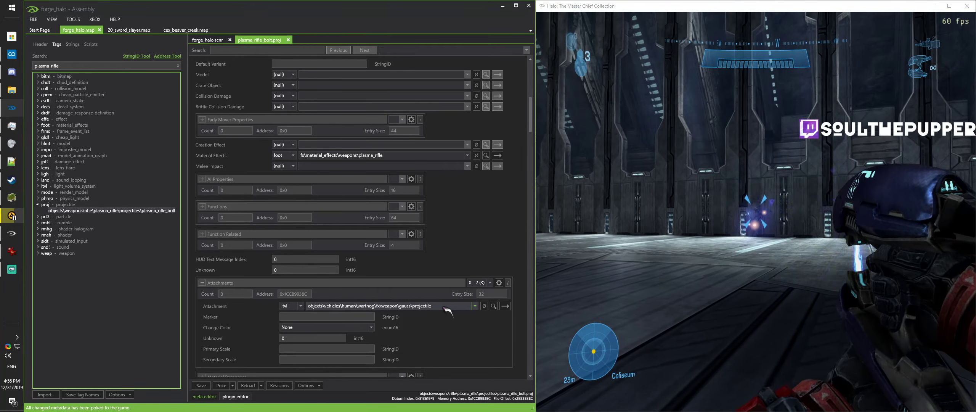
scroll(443, 307, "up", 3)
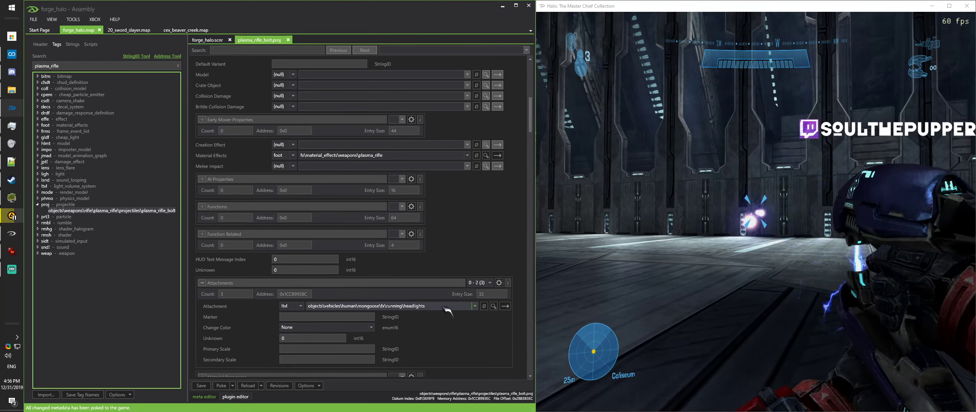
scroll(442, 307, "up", 3)
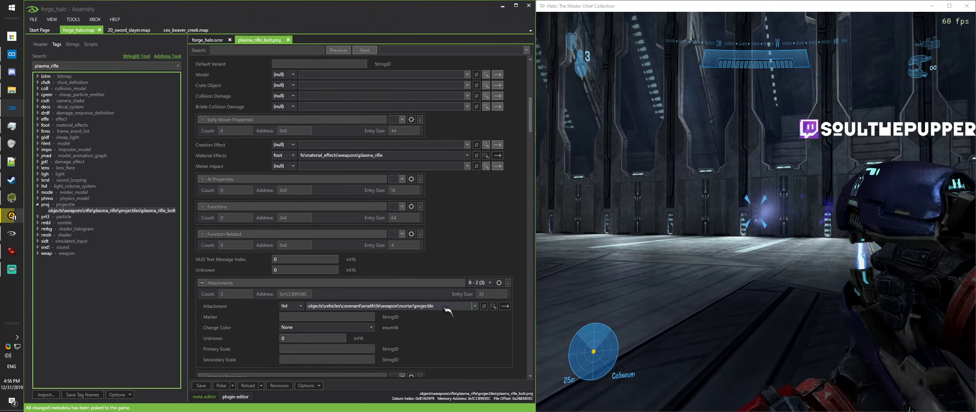
scroll(442, 307, "down", 4)
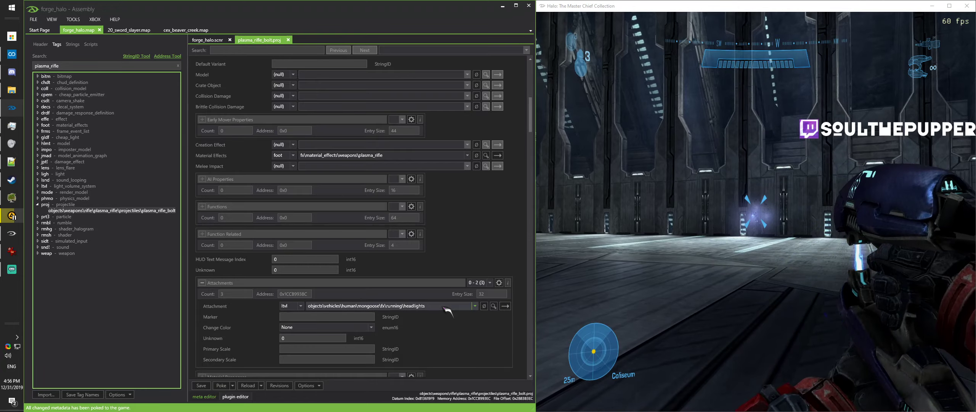
scroll(443, 307, "down", 2)
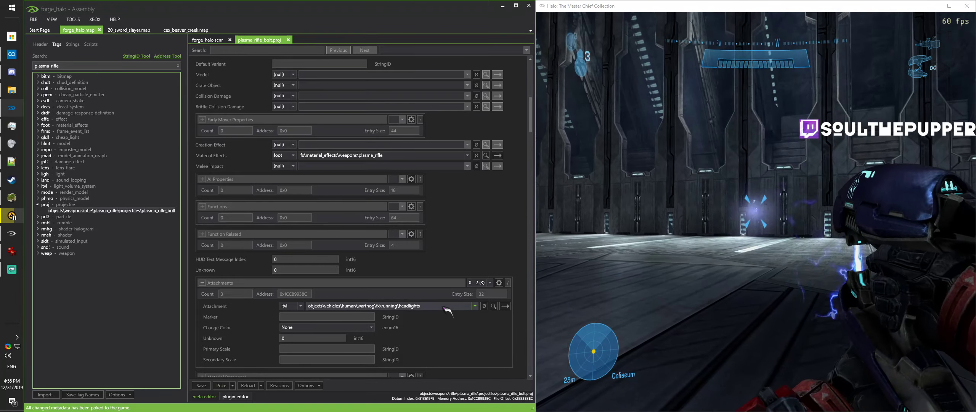
scroll(443, 308, "down", 2)
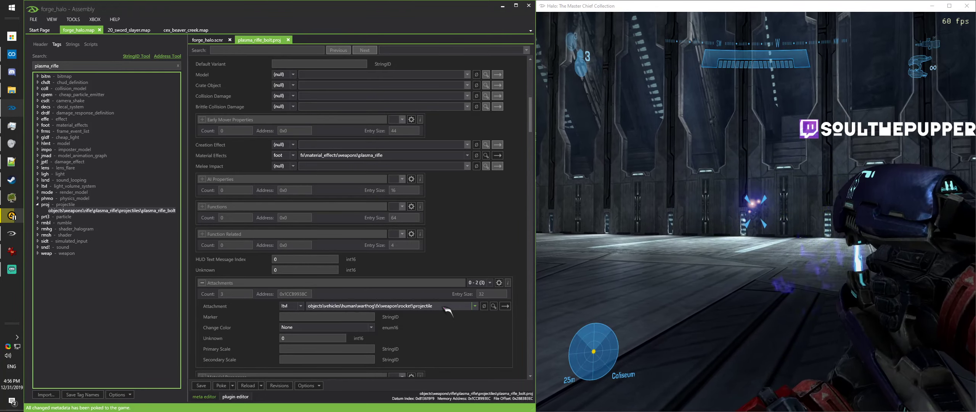
- Open the tag of the attached rocket light volume and set its zone Asset Datum to -1
left_click(505, 306)
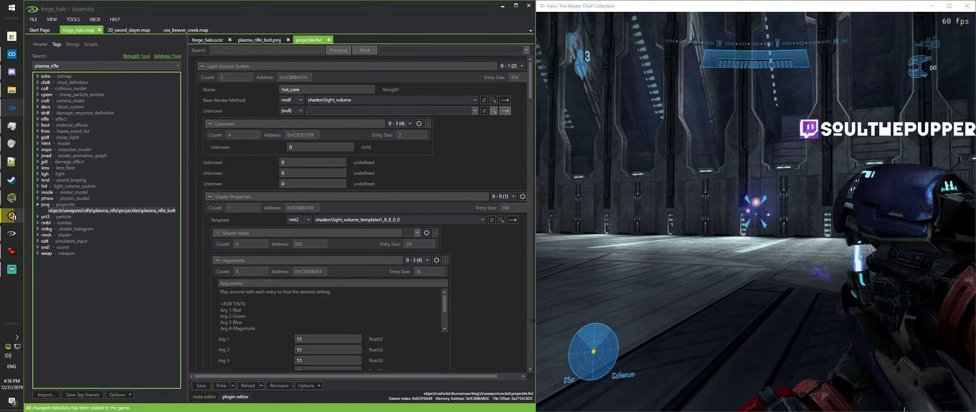
scroll(497, 262, "down", 2)
scroll(499, 175, "down", 5)
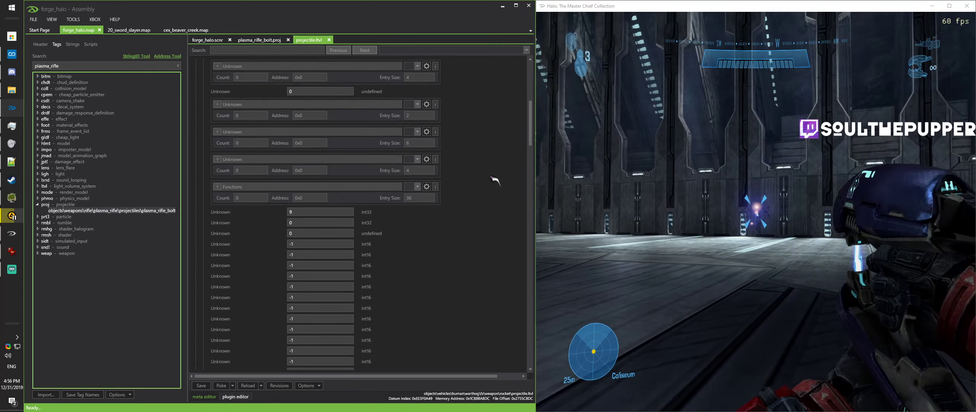
left_click_drag(335, 171, 113, 163)
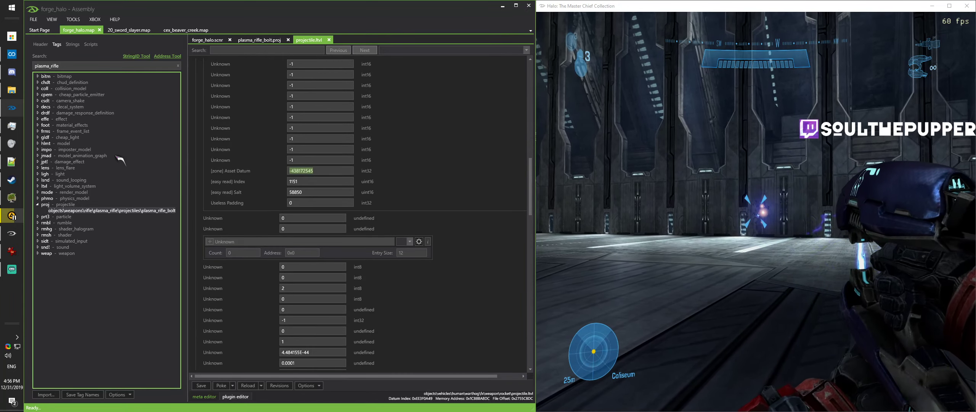
type("-1")
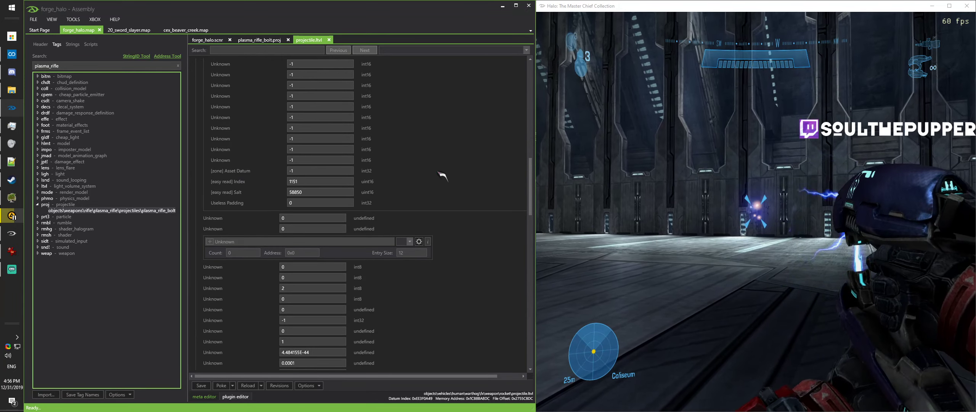
- Try a value of 5 for Arg 1 in the light volume's shader arguments and poke it to the game
scroll(436, 211, "up", 7)
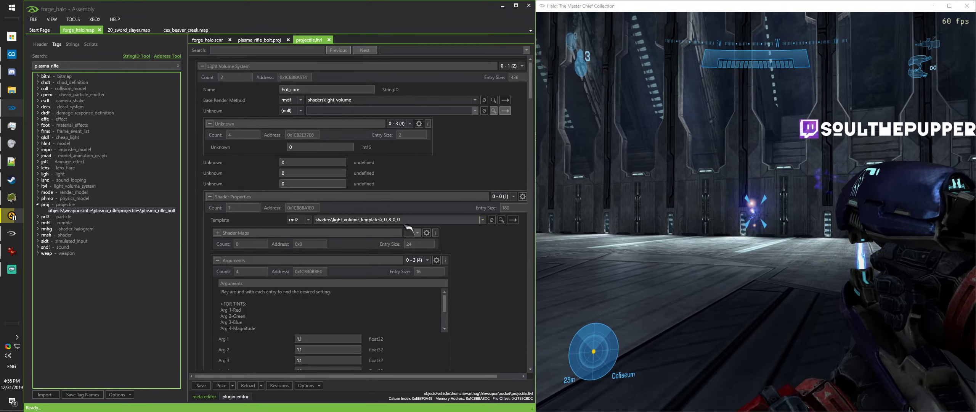
scroll(356, 302, "down", 3)
triple_click(341, 238)
type("5")
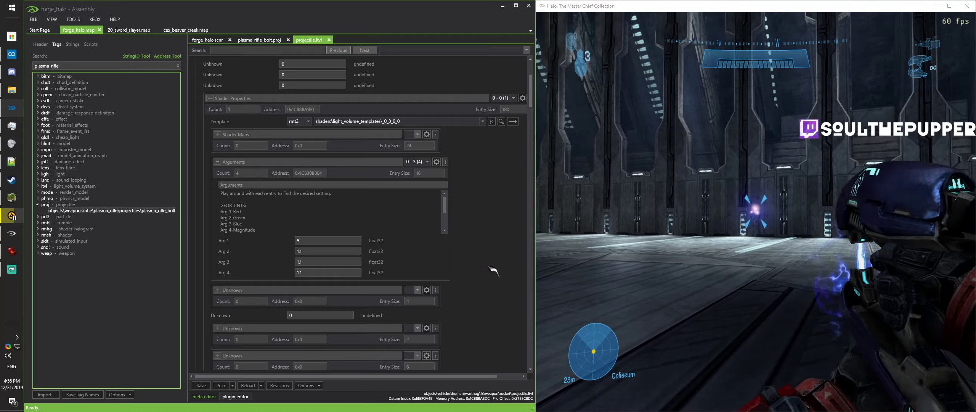
key("ctrl+q")
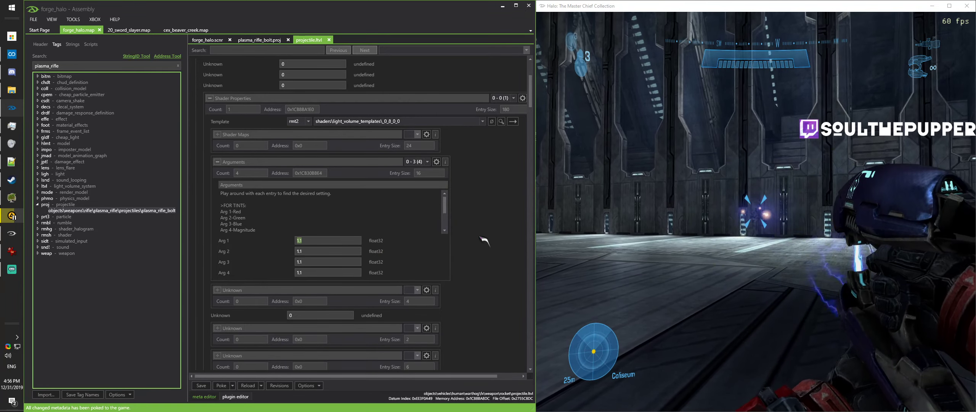
scroll(479, 244, "up", 3)
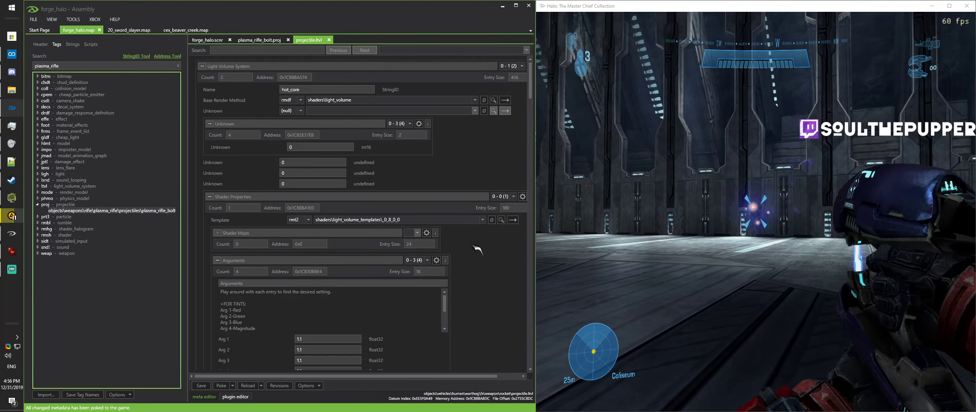
- Return to the plasma_rifle_bolt projectile tag and display its second attachment, entry 1
left_click(259, 40)
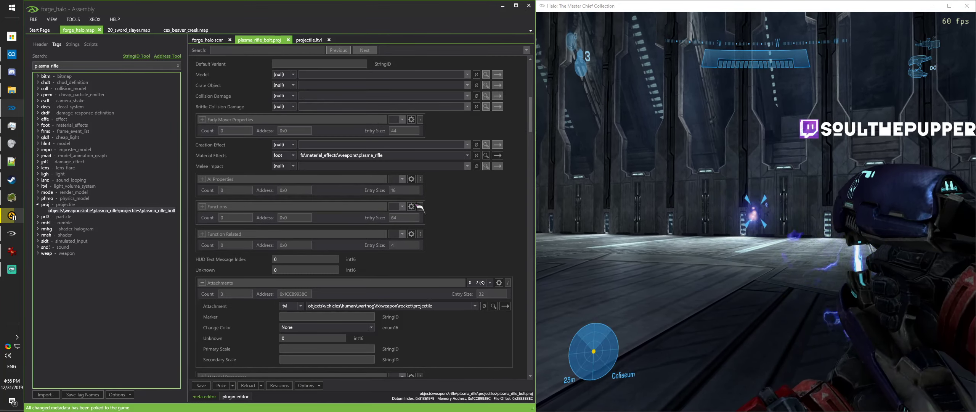
scroll(504, 221, "down", 3)
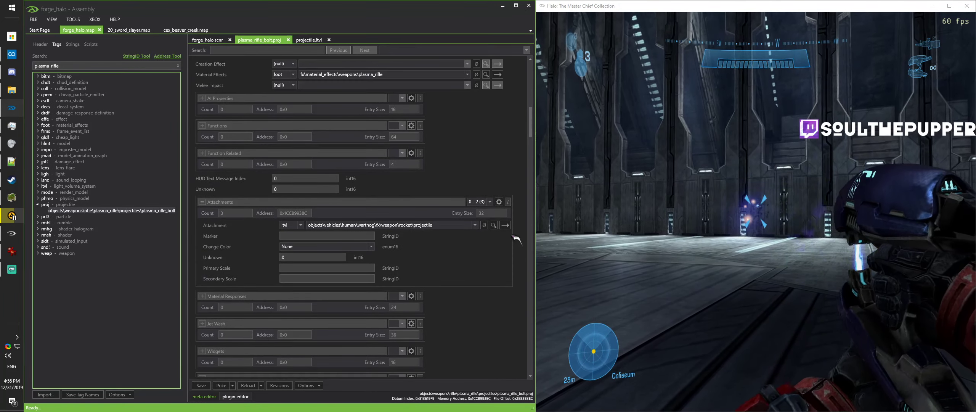
left_click(490, 250)
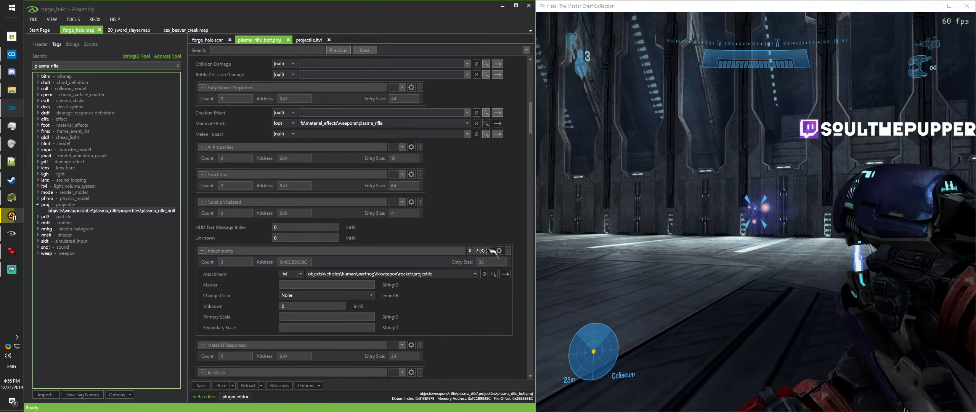
left_click(478, 268)
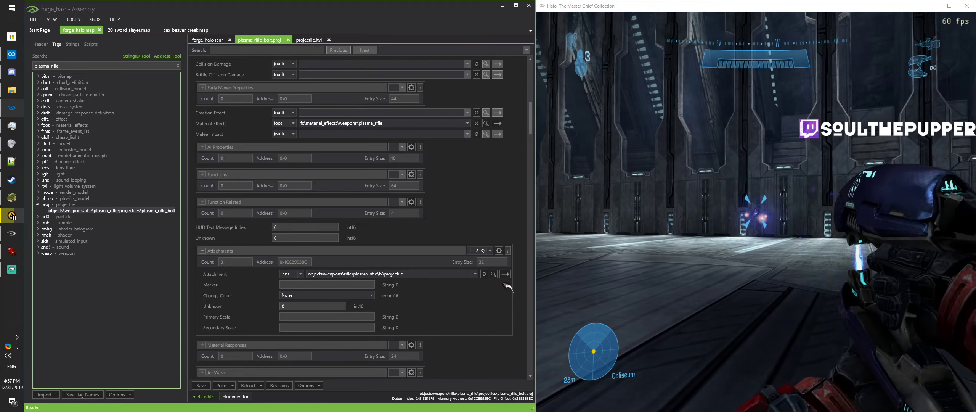
- Try other lens flares on the second attachment, such as rocket launcher projectile, Spartan laser charging and shotgun flashlight, poking each to the game
left_click(461, 275)
left_click(460, 275)
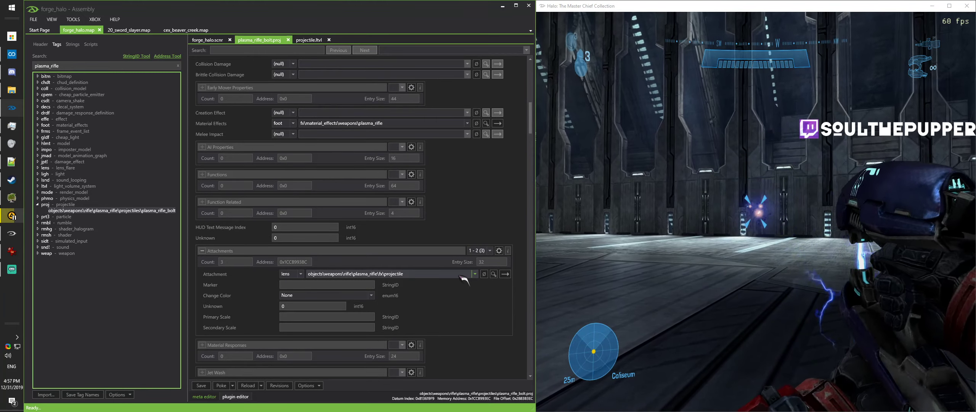
scroll(460, 275, "down", 6)
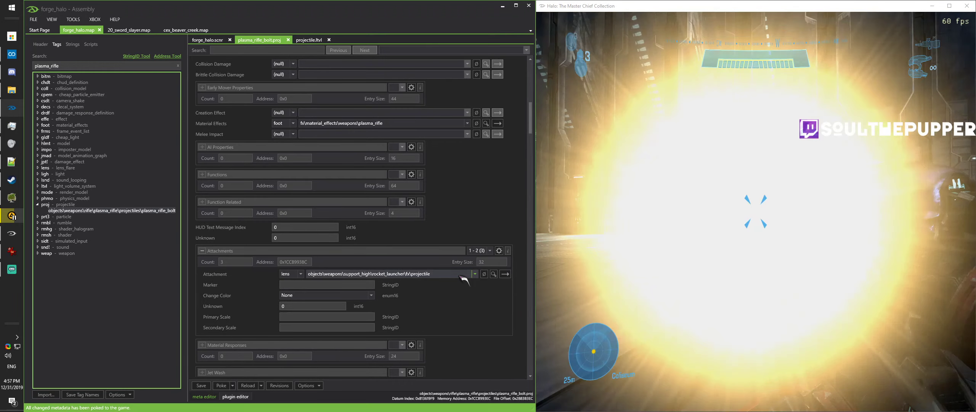
scroll(461, 276, "down", 2)
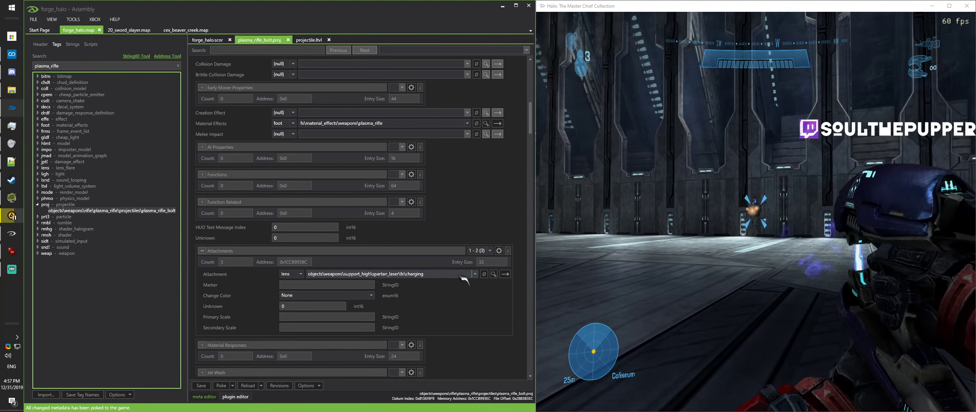
scroll(460, 275, "up", 5)
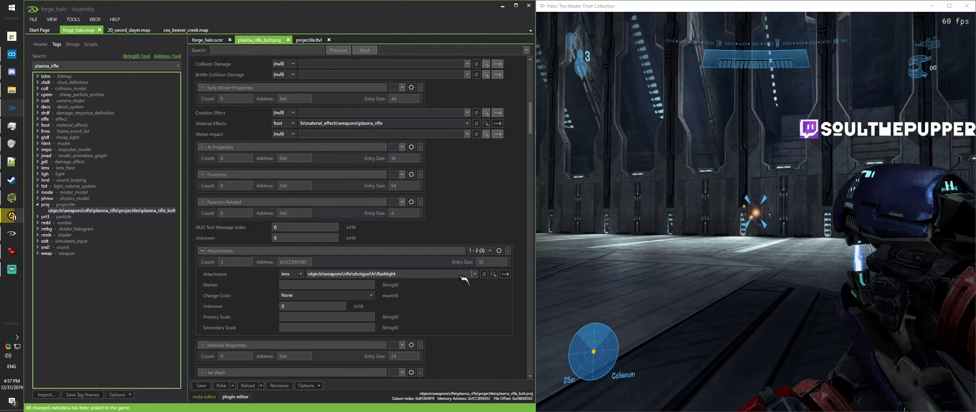
scroll(460, 276, "up", 4)
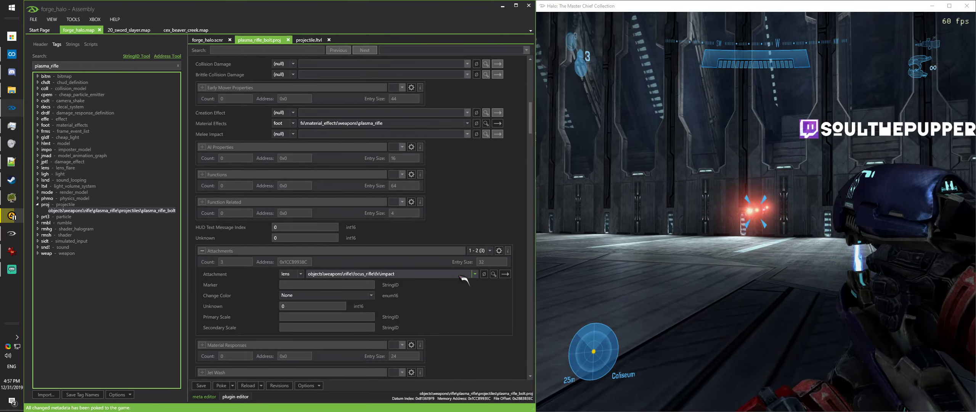
scroll(461, 276, "down", 1)
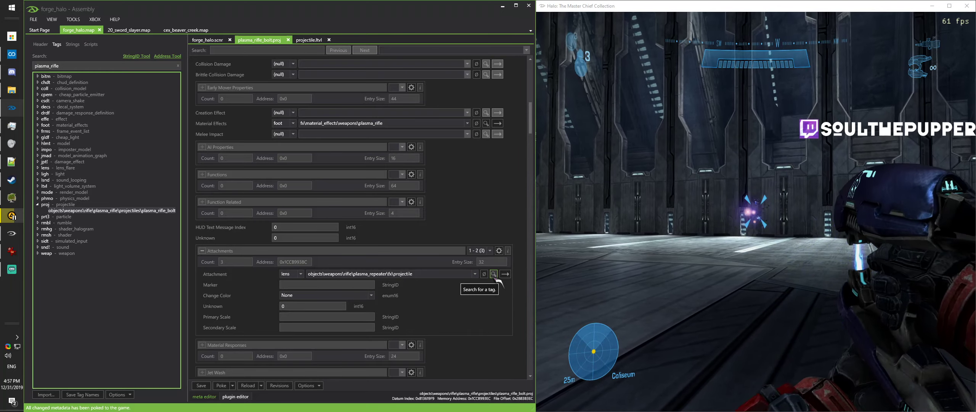
- Set the second attachment's lens flare to objects\weapons\rifle\concussion_rifle\fx\projectile and poke it to the game
left_click(474, 274)
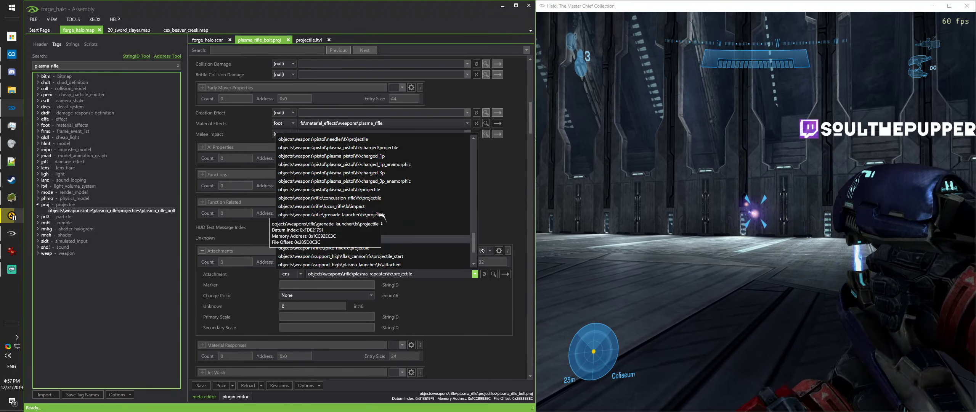
scroll(377, 229, "up", 3)
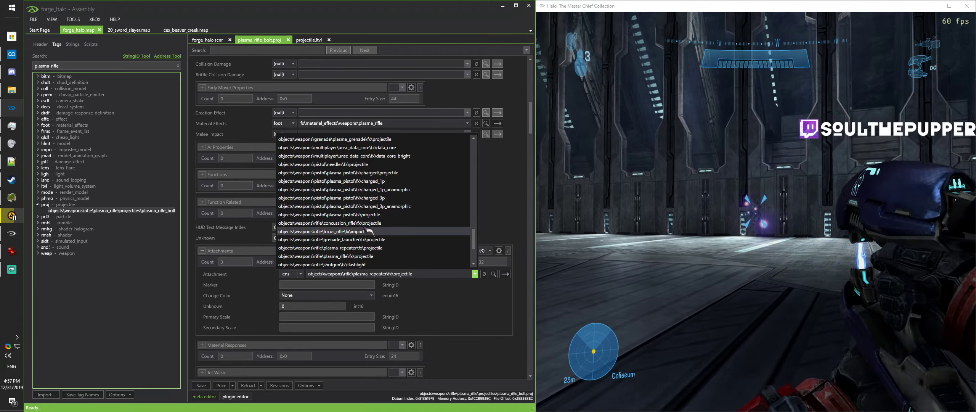
left_click(373, 232)
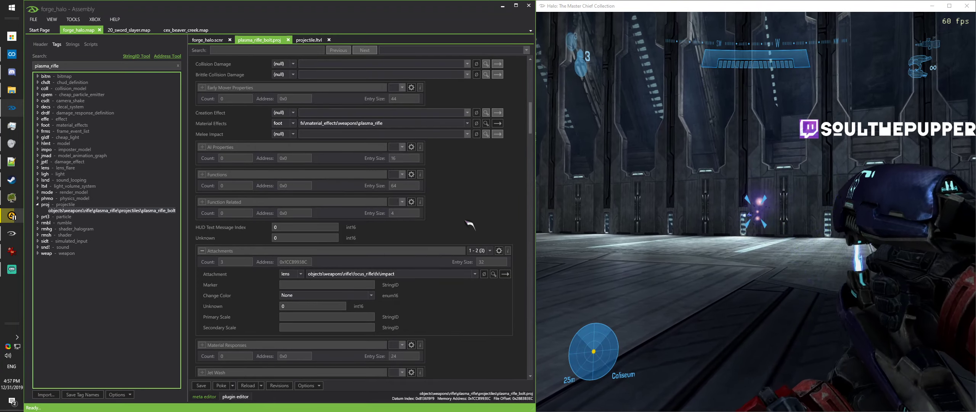
key("ctrl+p")
scroll(460, 272, "up", 2)
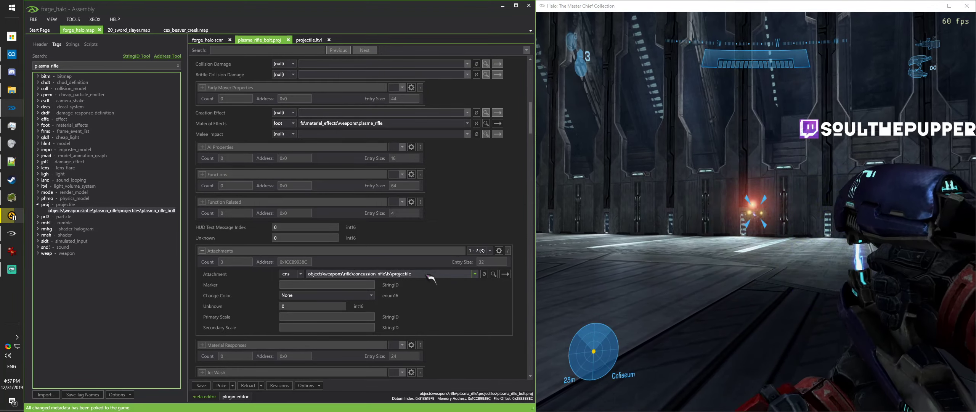
- Open the tag of the second attachment's concussion rifle lens flare for editing
left_click(504, 274)
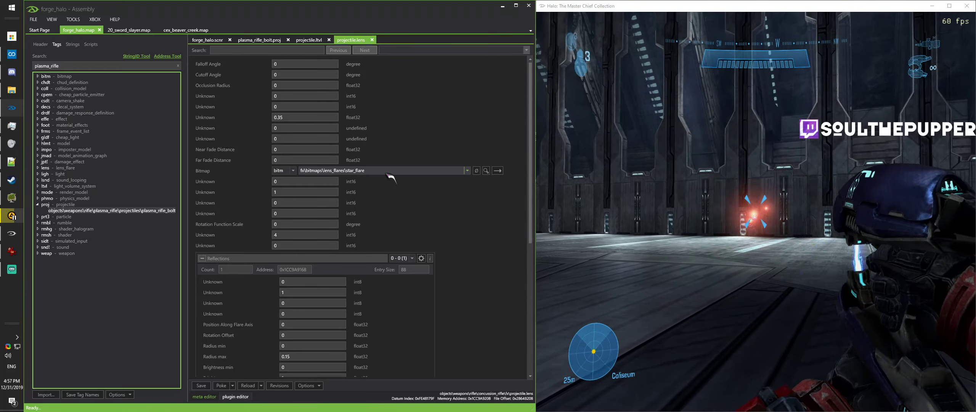
left_click(315, 43)
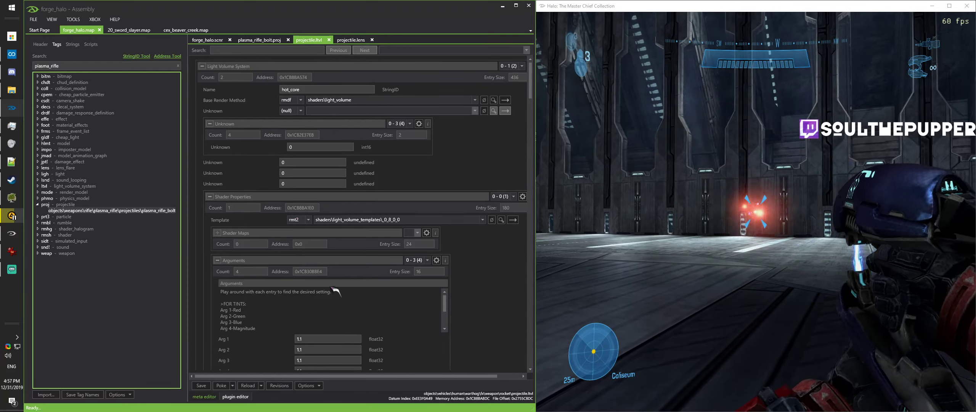
left_click(351, 40)
- Try other bitmaps on the concussion rifle lens flare, such as fluid_burst_medium, simple_flare, metal_chips and light_spike, poking each to the game
left_click(419, 171)
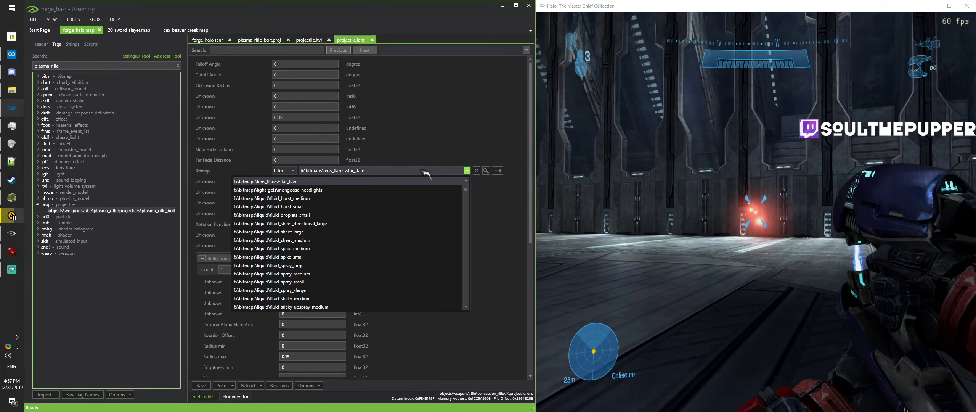
left_click(421, 171)
scroll(420, 171, "down", 1)
key("ctrl+p")
scroll(420, 170, "down", 1)
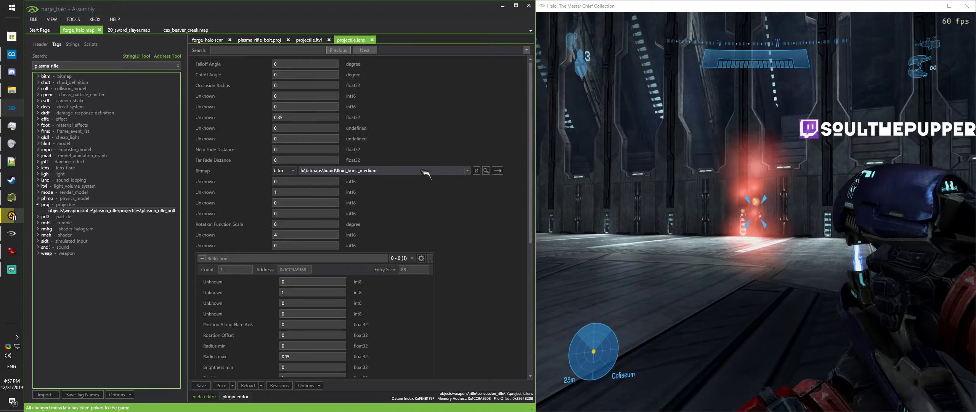
scroll(420, 170, "up", 4)
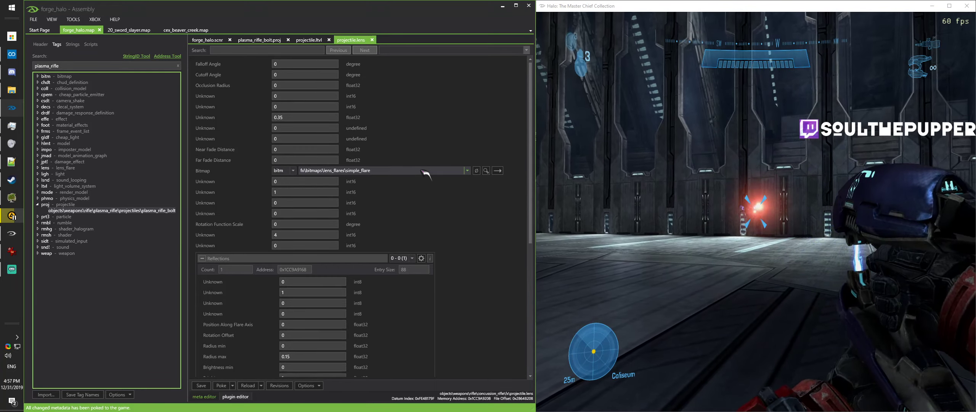
scroll(423, 173, "up", 2)
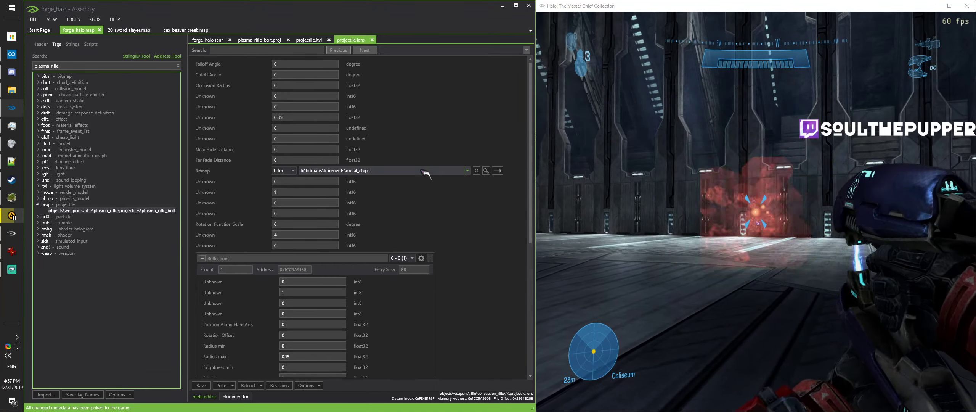
scroll(424, 174, "up", 5)
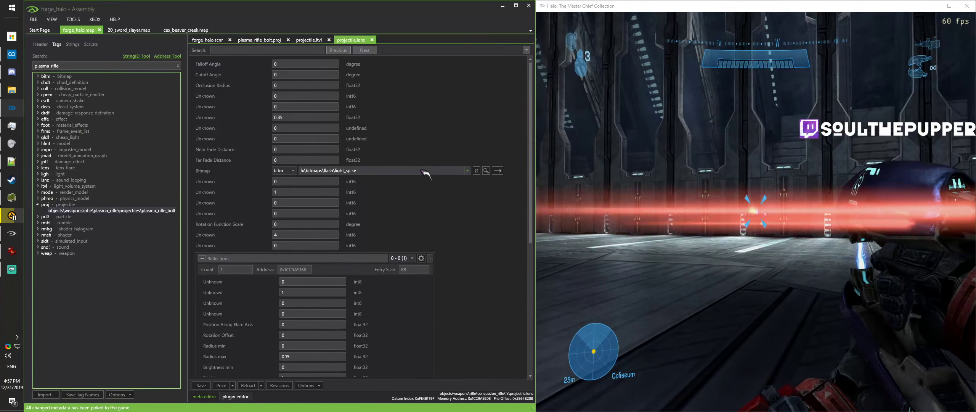
- Set the lens flare's bitmap to fx\bitmaps\flash\ring, poke it, and check the plasma bolt in the game
scroll(425, 174, "down", 2)
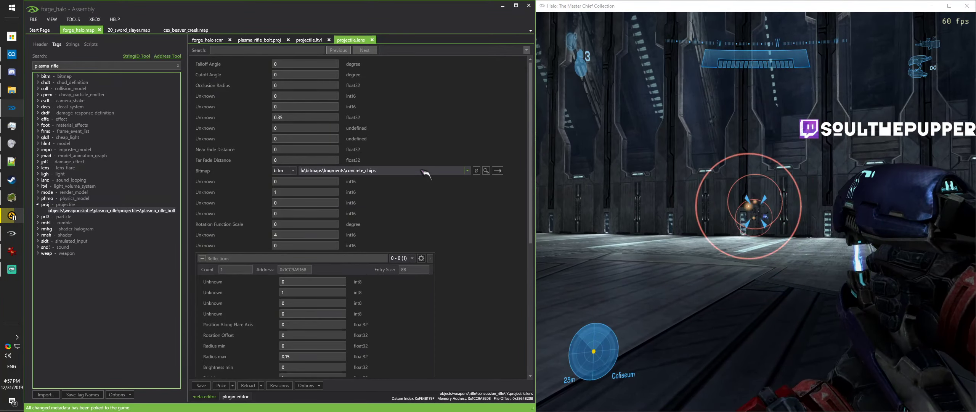
scroll(424, 173, "up", 1)
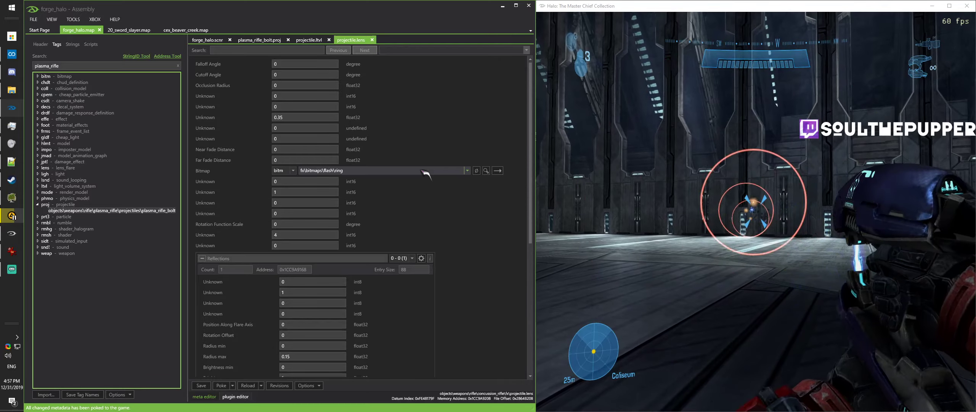
key("alt+Tab")
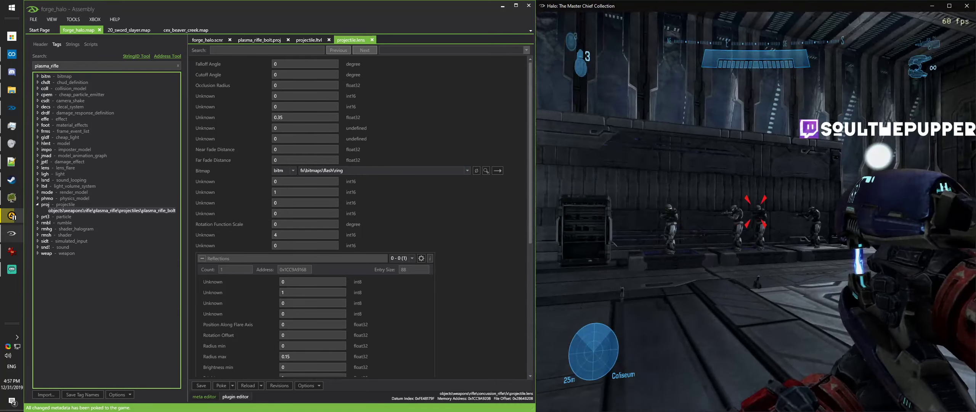
left_click(755, 212)
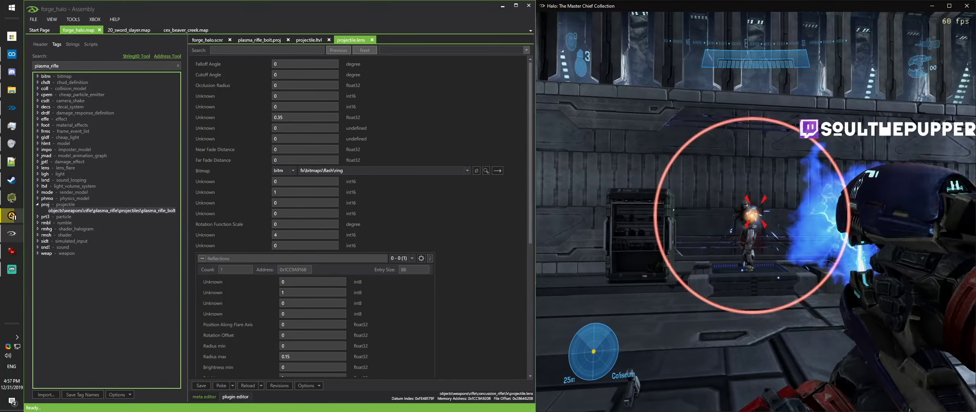
key("alt+Tab")
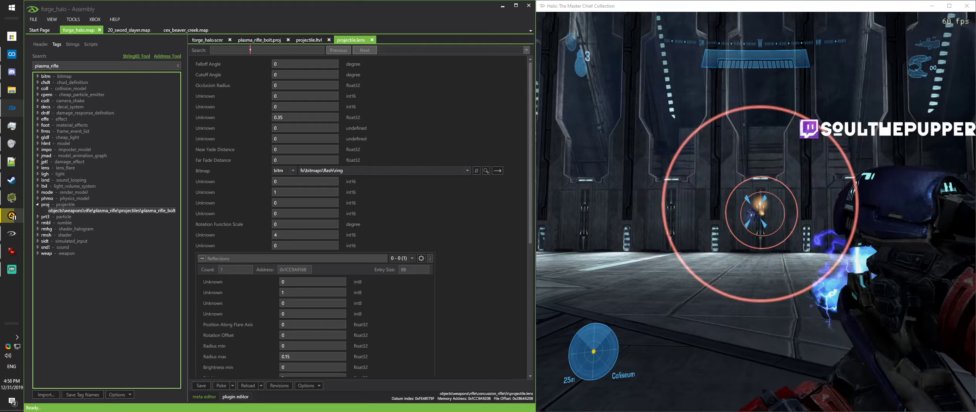
- Return to plasma_rifle_bolt's third attachment, entry 2, and try cheap lights such as plasma launcher impact, spike rifle impact and needler bounce, poking each
left_click(259, 40)
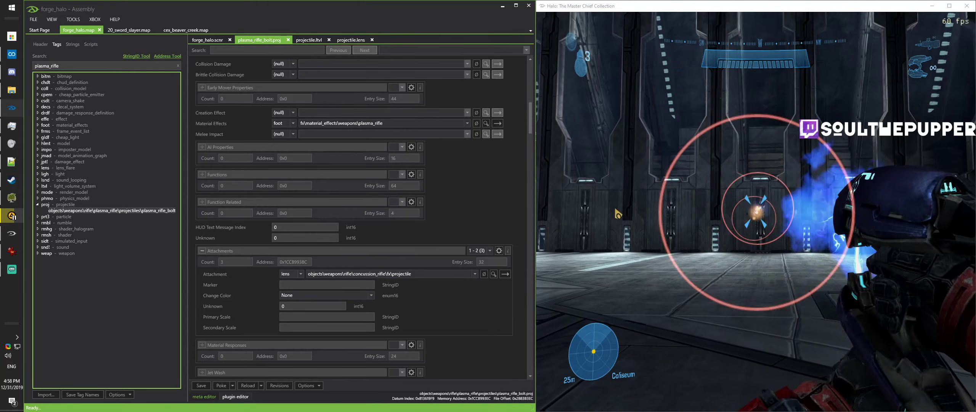
scroll(483, 252, "down", 1)
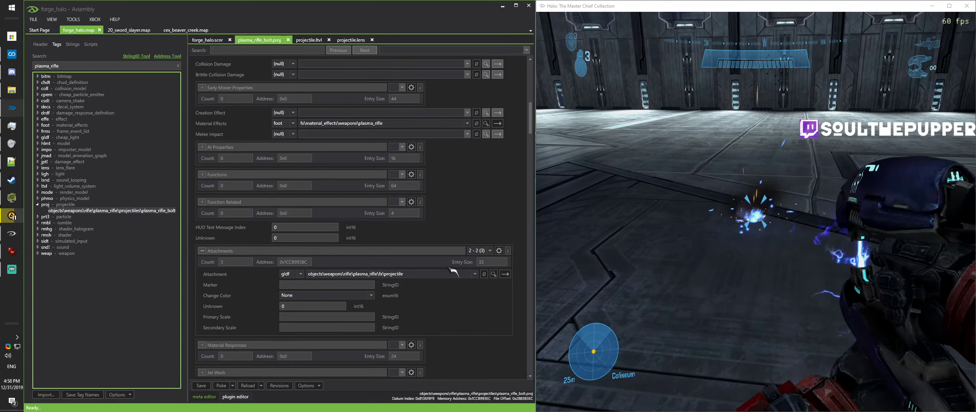
left_click(451, 271)
left_click(441, 275)
scroll(442, 276, "down", 5)
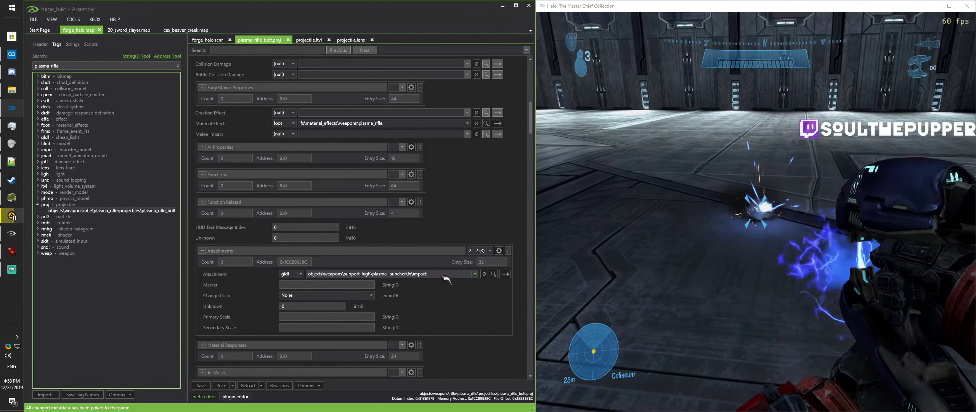
scroll(442, 276, "up", 8)
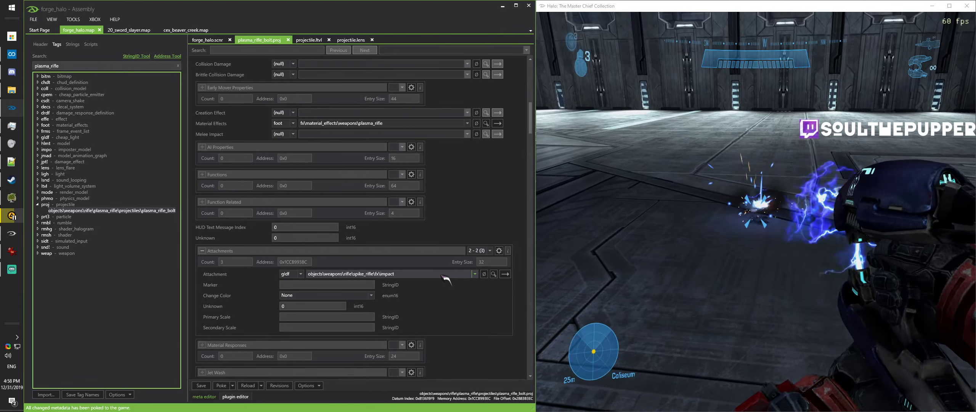
scroll(442, 276, "up", 6)
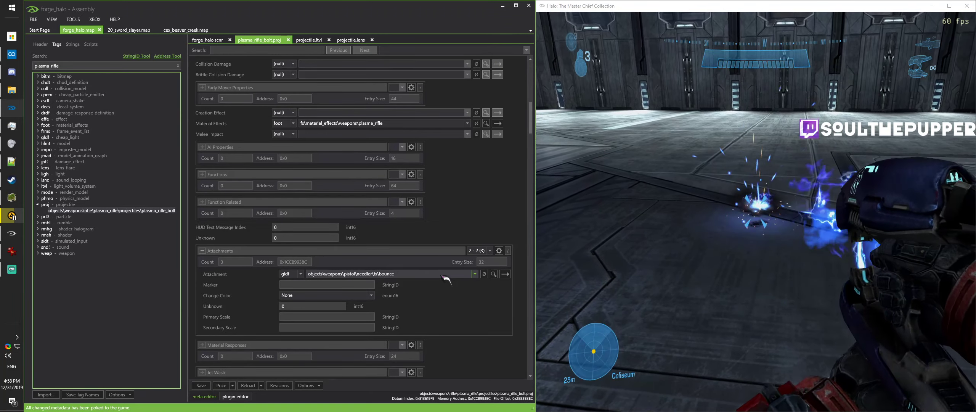
- Set the third attachment's cheap light to objects\vehicles\human\warthog\fx\weapon\chaingun\impact and poke it to the game
scroll(442, 276, "up", 4)
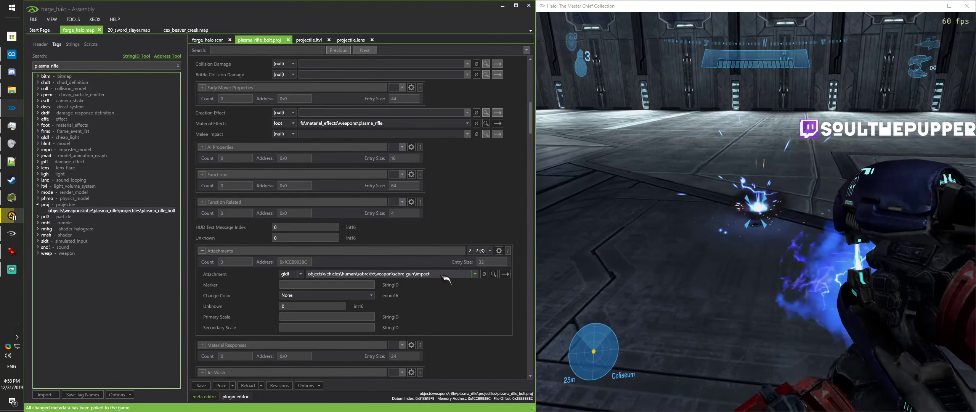
scroll(442, 276, "up", 2)
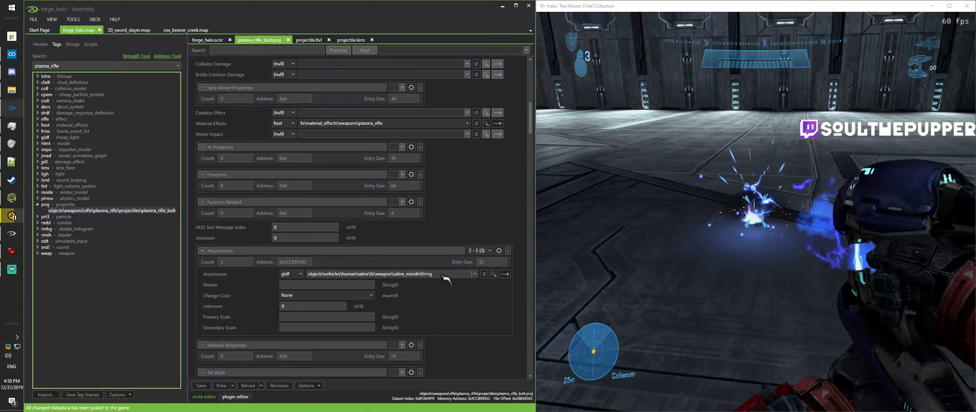
scroll(442, 276, "up", 1)
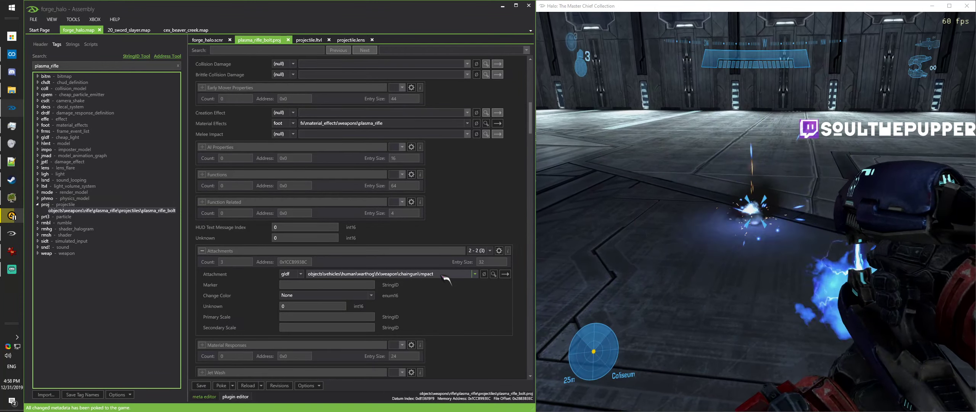
- Bring the bolt's Material Effects reference into view and check the plasma impacts on the floor in the game
scroll(481, 219, "up", 8)
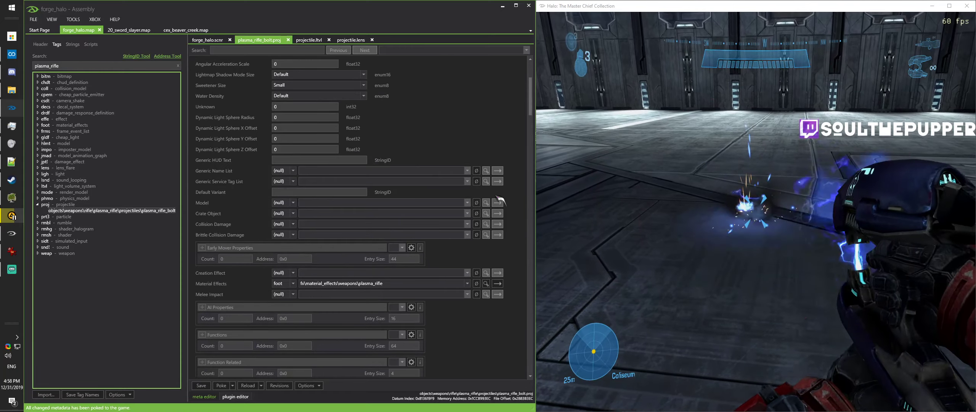
left_click(644, 272)
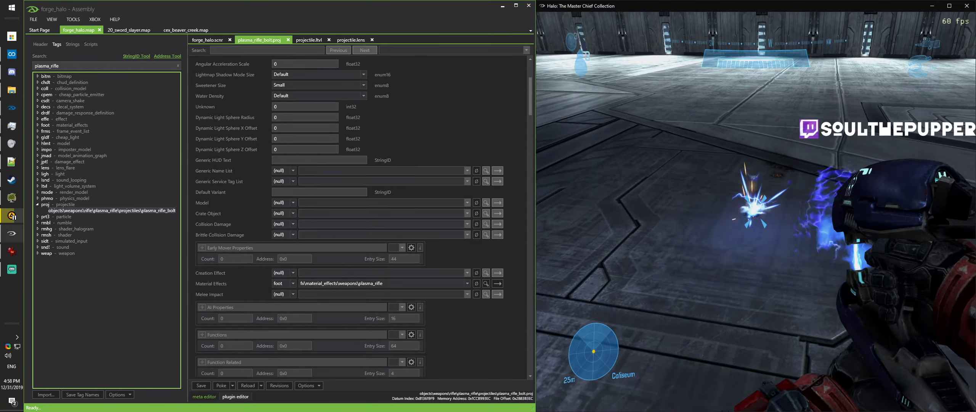
key("alt+Tab")
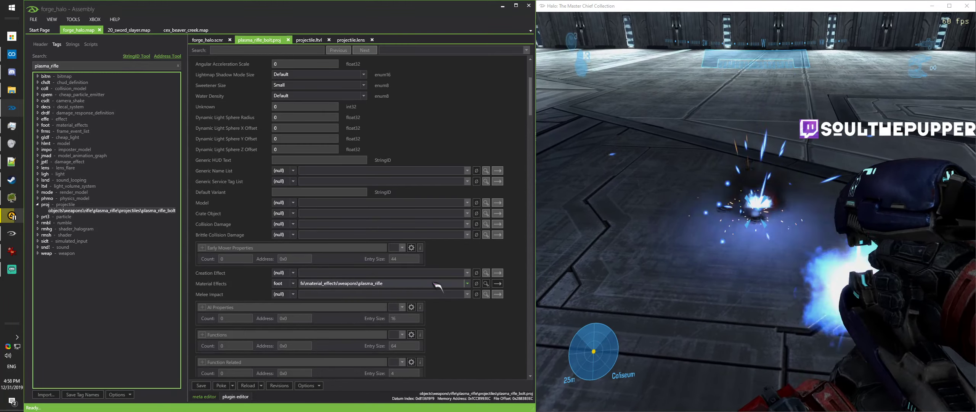
- Try other material effects such as scowl, shotgun_casings, rocket_launcher and plasma_pistol_charged_bolt, poking each, and restore fx\material_effects\weapons\plasma_rifle
scroll(439, 286, "down", 1)
key("ctrl+p")
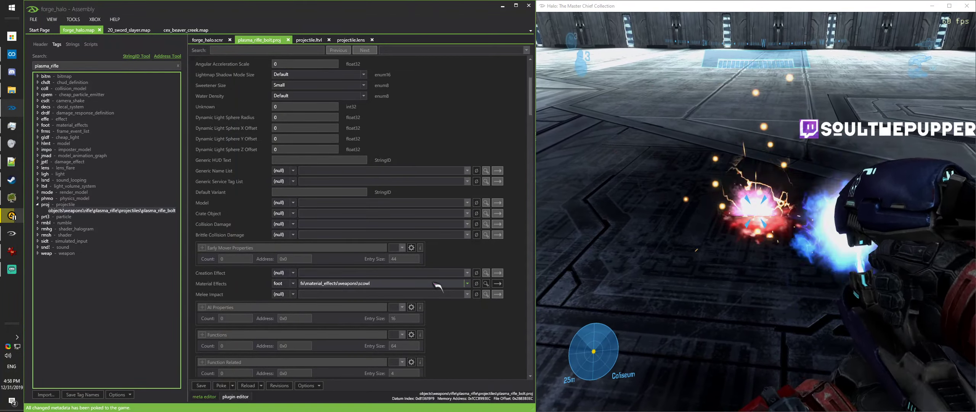
scroll(438, 286, "down", 2)
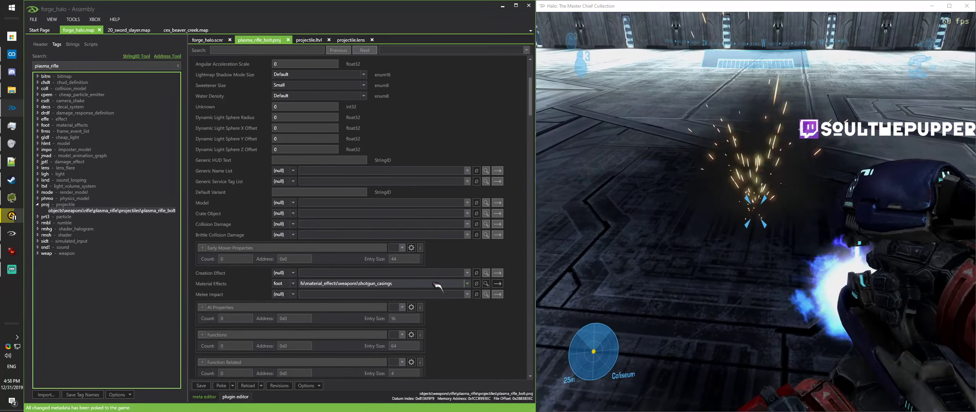
scroll(437, 286, "up", 2)
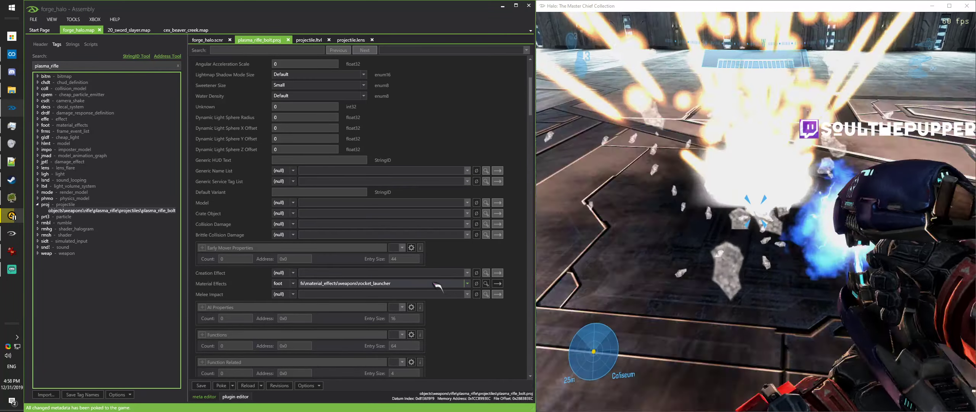
scroll(438, 286, "up", 1)
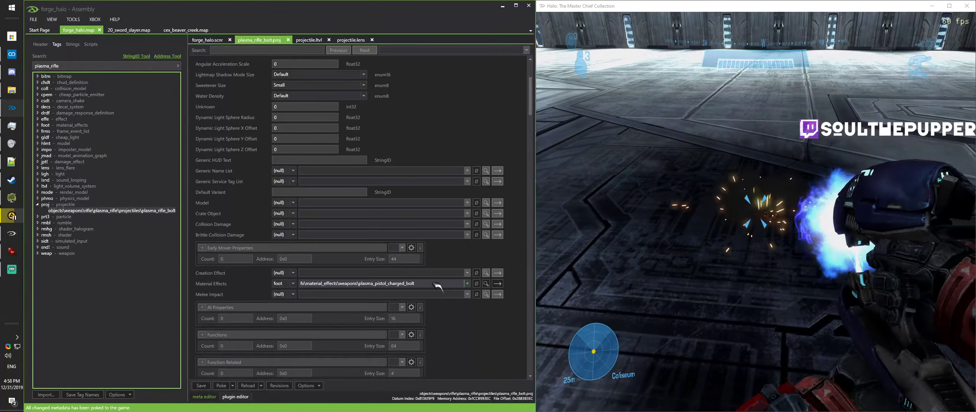
scroll(438, 286, "down", 1)
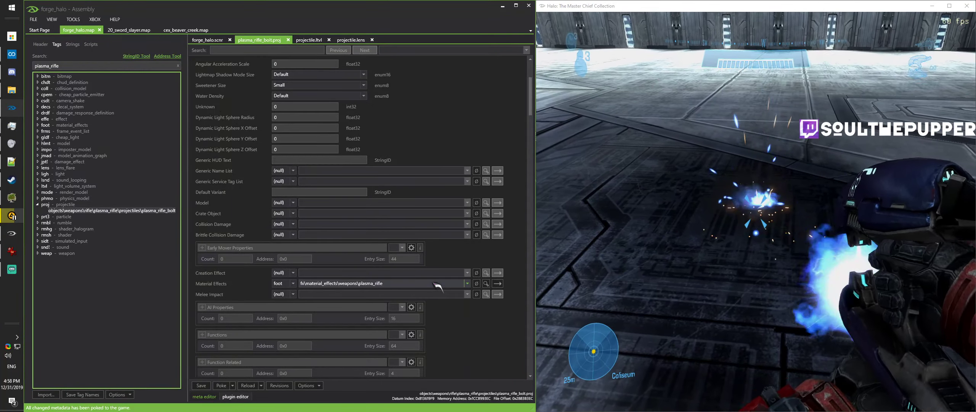
- Open the plasma_rifle material effects tag, go to effects entry 15, and display the hard_terrain material at nested effects entry 7
left_click(498, 284)
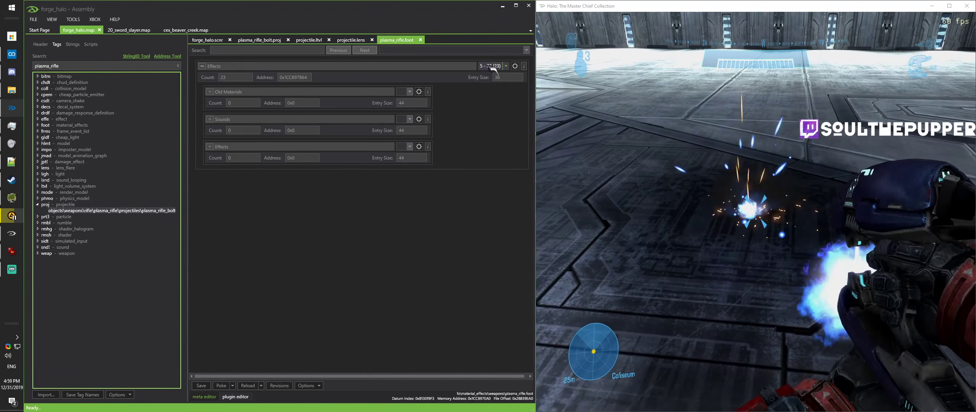
scroll(492, 68, "down", 2)
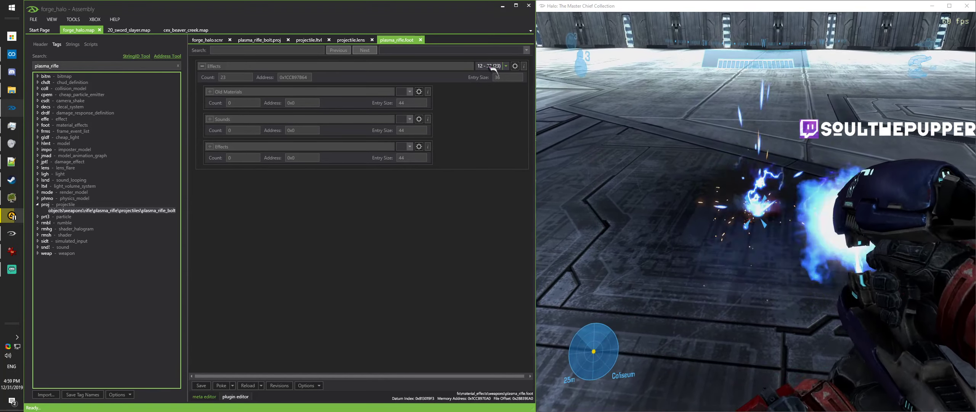
scroll(492, 67, "down", 3)
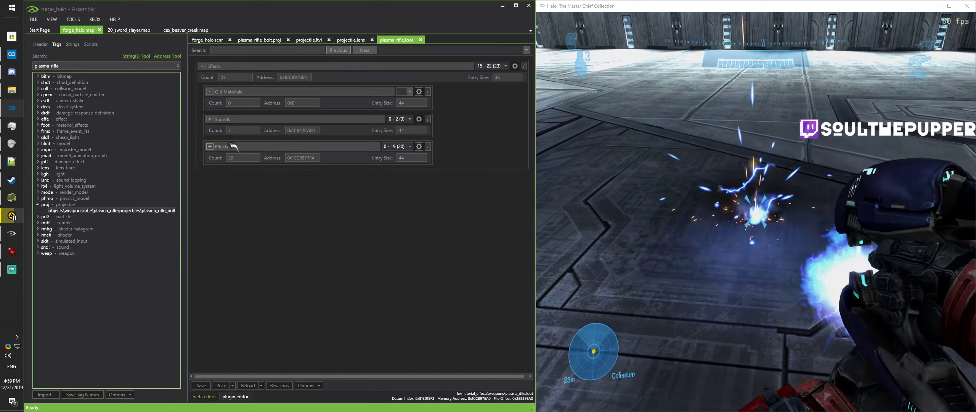
left_click(209, 147)
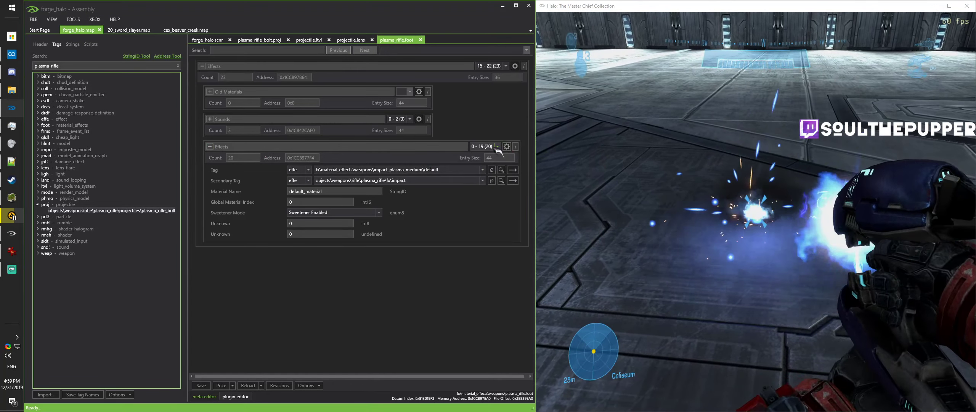
scroll(491, 149, "down", 2)
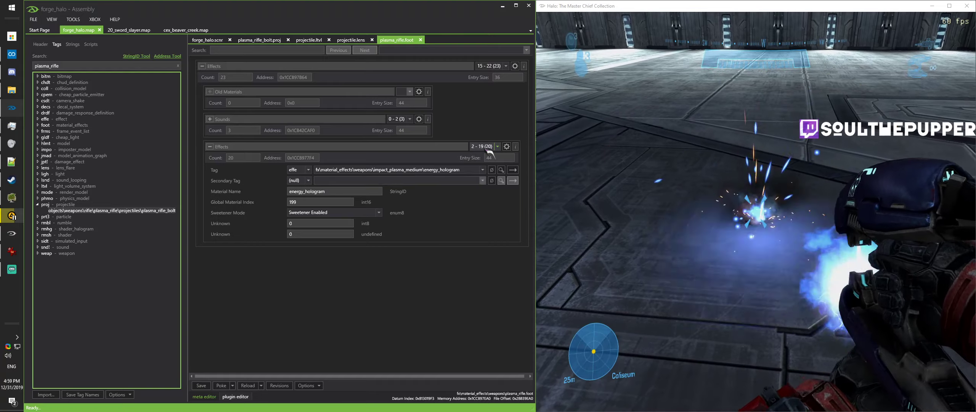
scroll(491, 153, "down", 5)
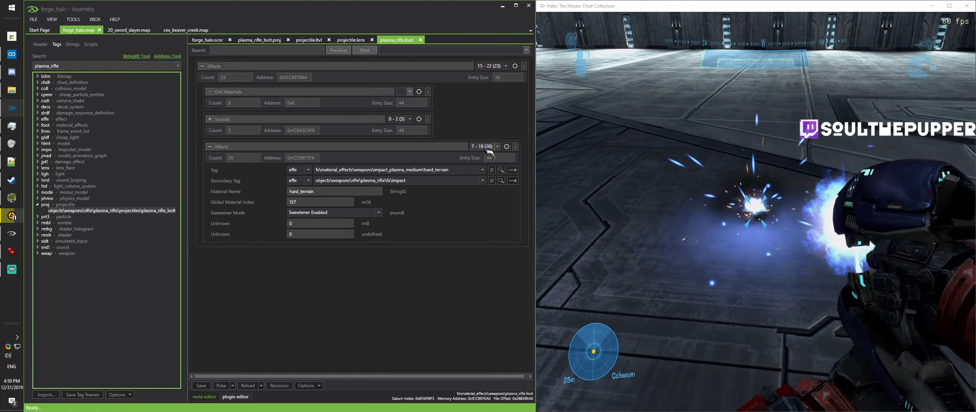
- Try other secondary effects for hard_terrain, including scowl impact and overheated, plasma_repeater venting and plasma_rifle firing, poking them to the game
left_click(448, 182)
left_click(449, 182)
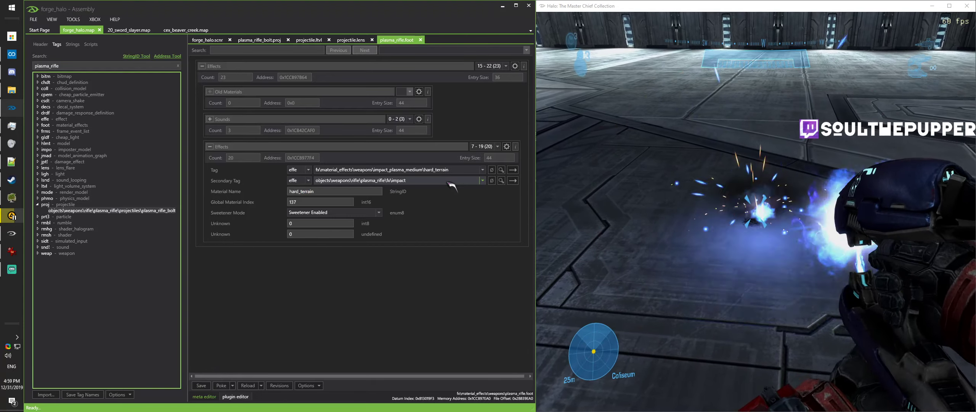
key("ctrl+p")
scroll(449, 182, "down", 3)
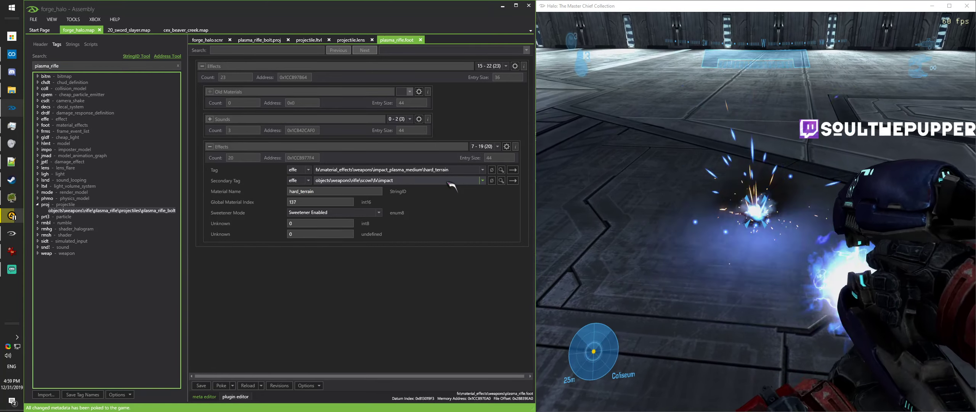
scroll(450, 186, "down", 2)
scroll(450, 186, "up", 2)
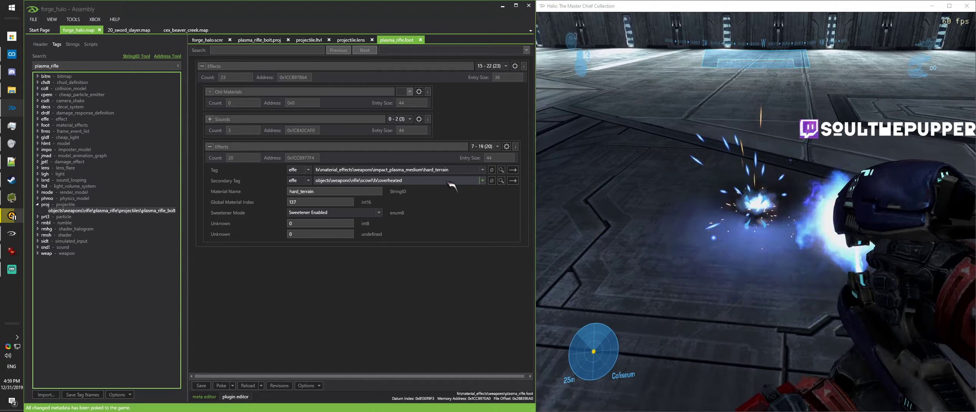
scroll(451, 185, "up", 3)
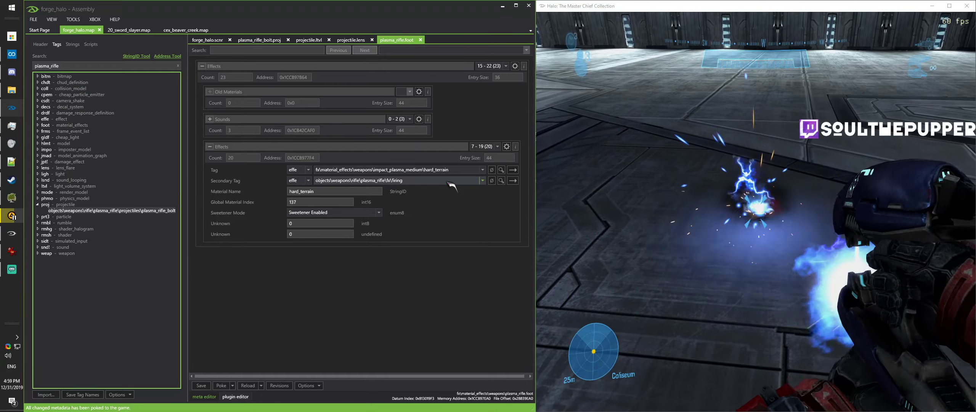
scroll(451, 185, "up", 2)
scroll(451, 185, "down", 1)
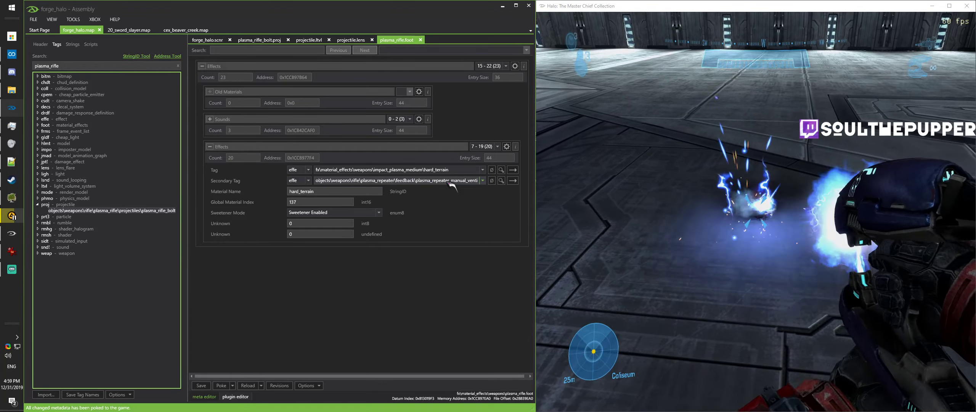
scroll(451, 185, "down", 2)
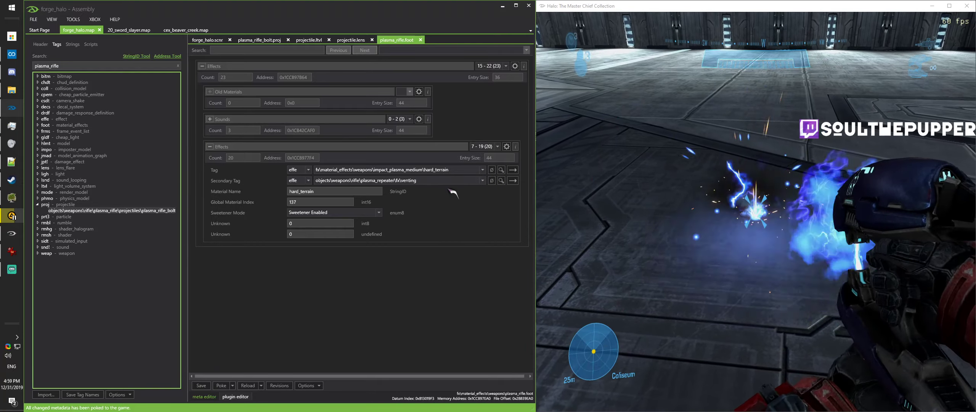
key("Down")
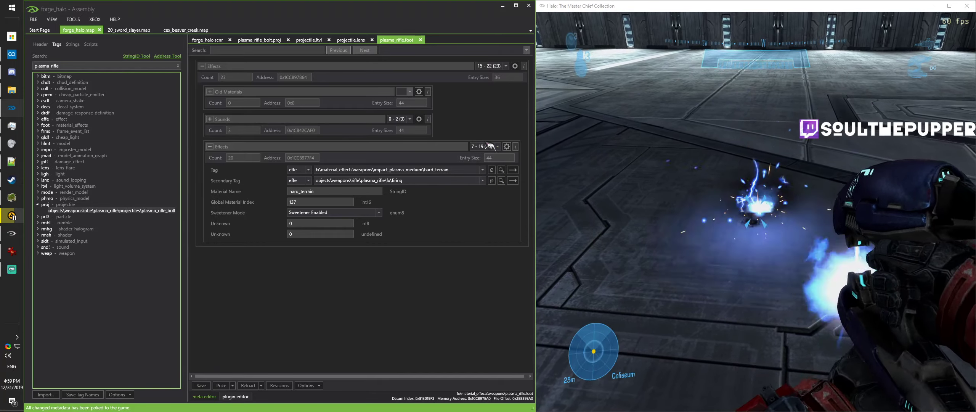
- Look through the remaining nested material entries of effects entry 15, from entry 8 to entry 19
scroll(489, 147, "up", 1)
scroll(489, 147, "down", 9)
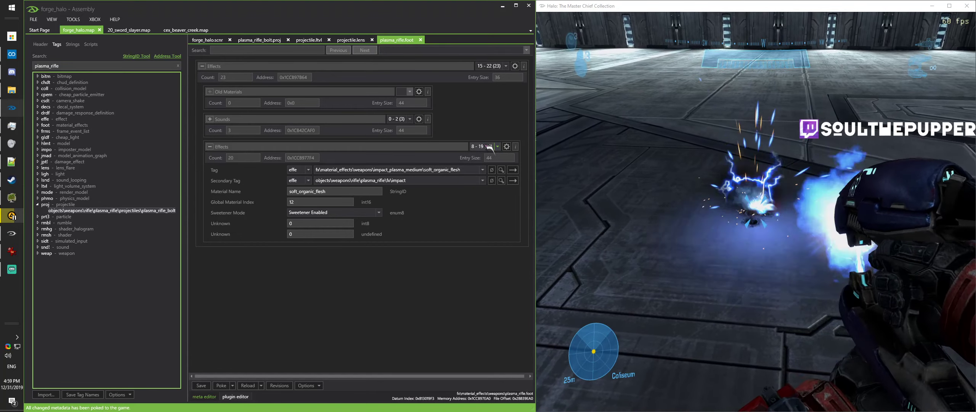
scroll(488, 147, "down", 1)
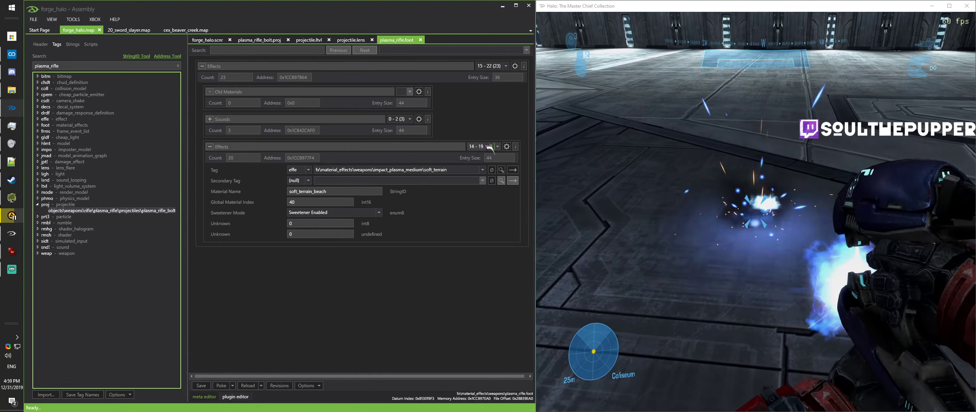
scroll(489, 147, "down", 1)
scroll(488, 148, "up", 2)
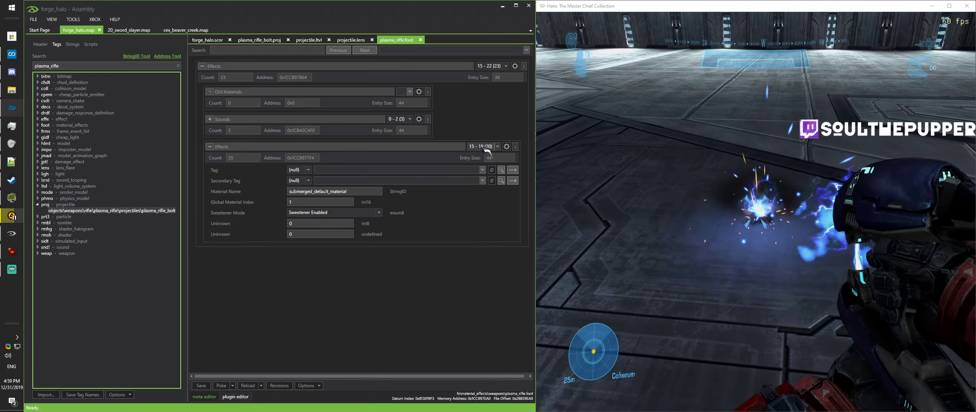
scroll(488, 147, "down", 1)
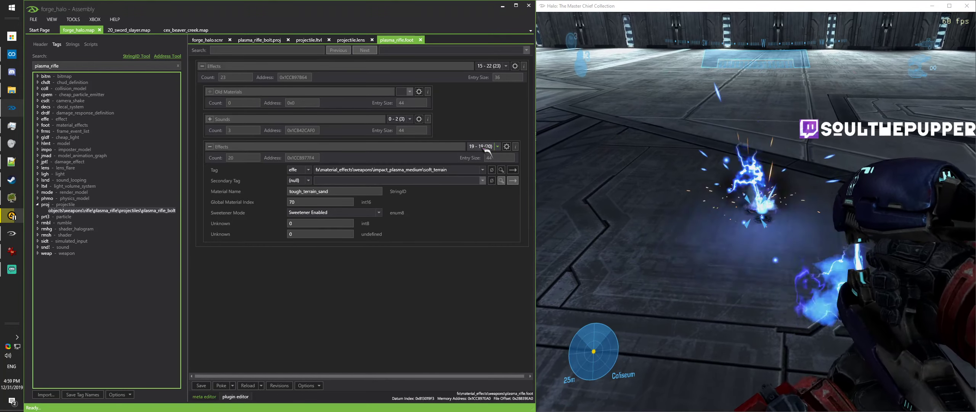
- Look through top-level effects entries 16 to 22, examining the nested effects of entries 17 and 22
scroll(488, 67, "down", 1)
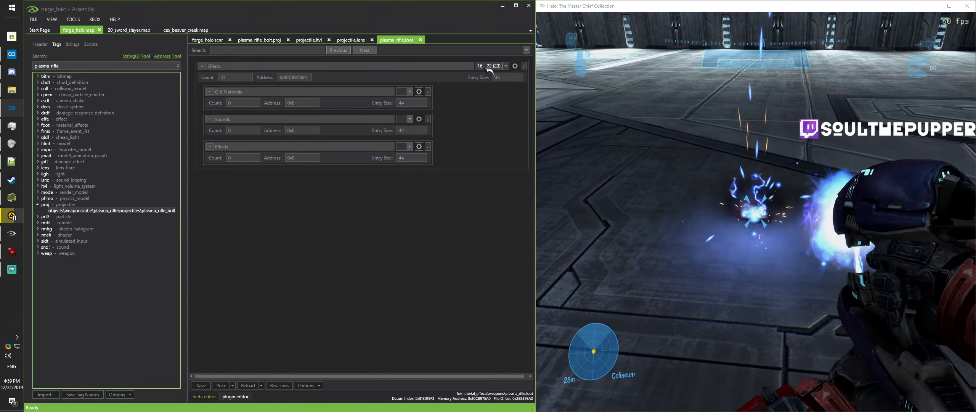
scroll(488, 67, "up", 1)
left_click(209, 146)
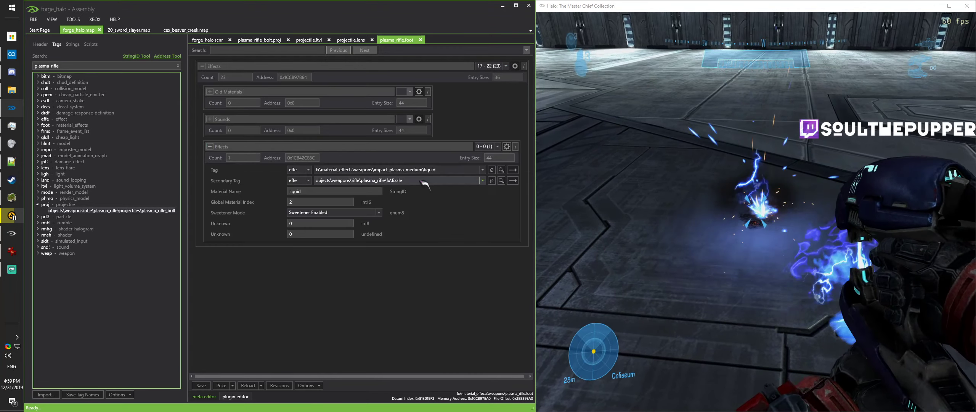
scroll(497, 67, "down", 1)
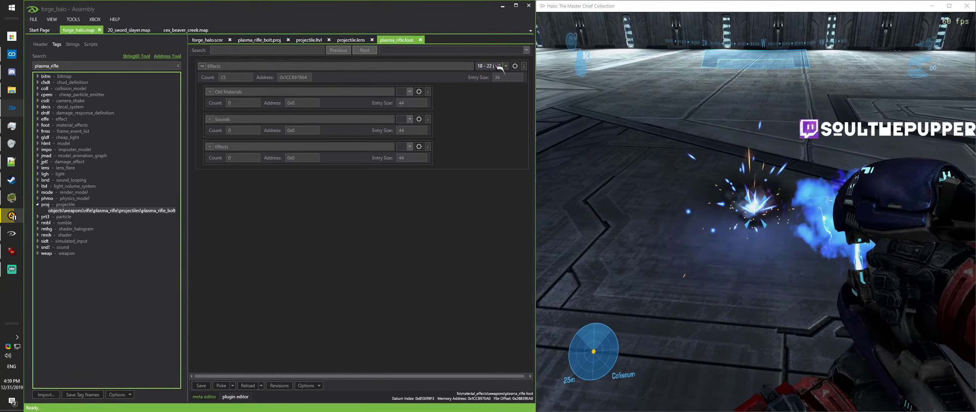
scroll(499, 67, "down", 3)
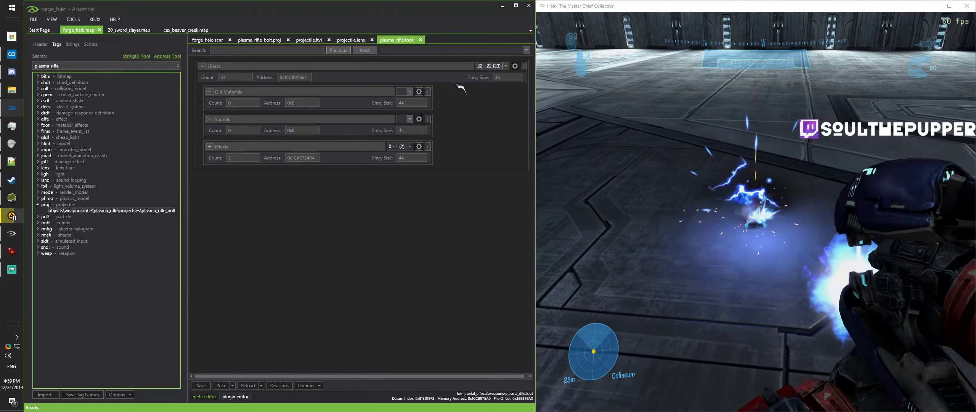
left_click(209, 146)
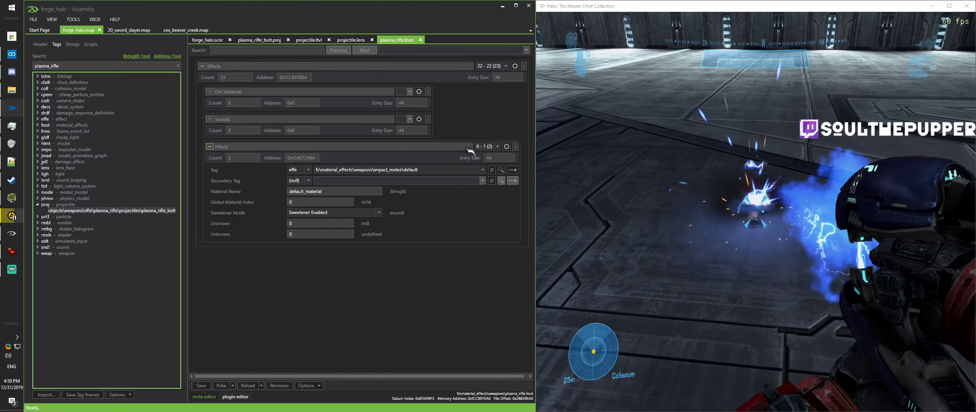
scroll(486, 147, "down", 1)
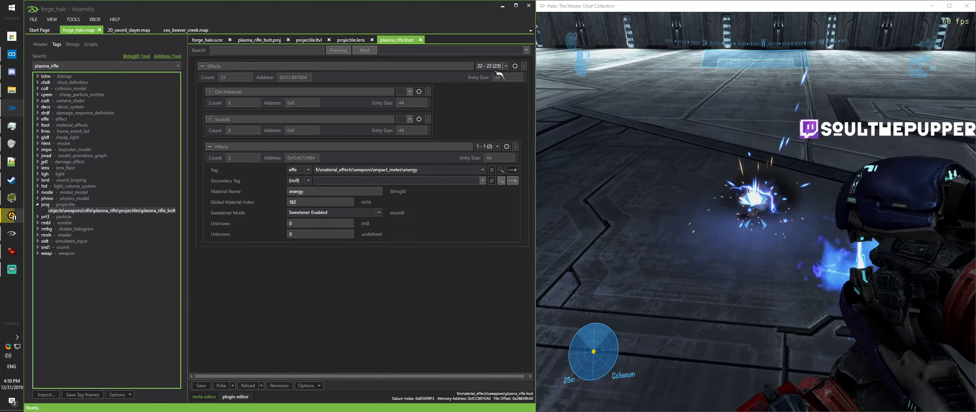
- Go back through the earlier top-level effects entries and examine the nested effects of entry 10
scroll(495, 72, "up", 10)
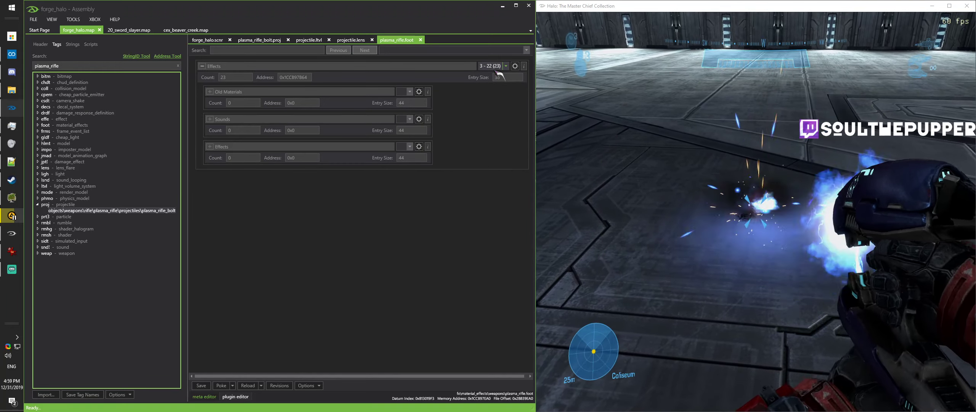
scroll(497, 74, "down", 2)
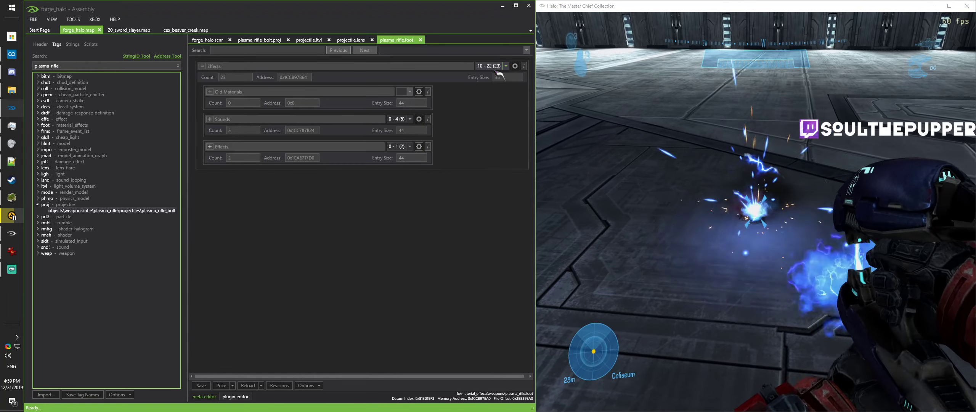
left_click(300, 150)
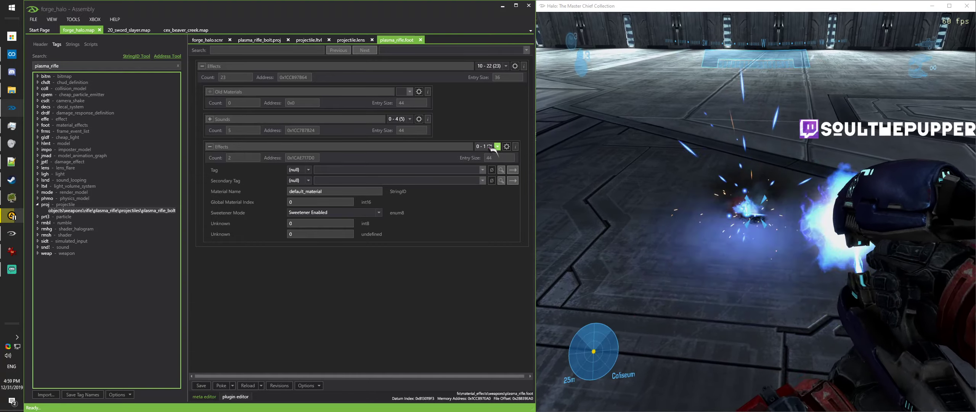
scroll(490, 147, "down", 1)
scroll(494, 67, "down", 2)
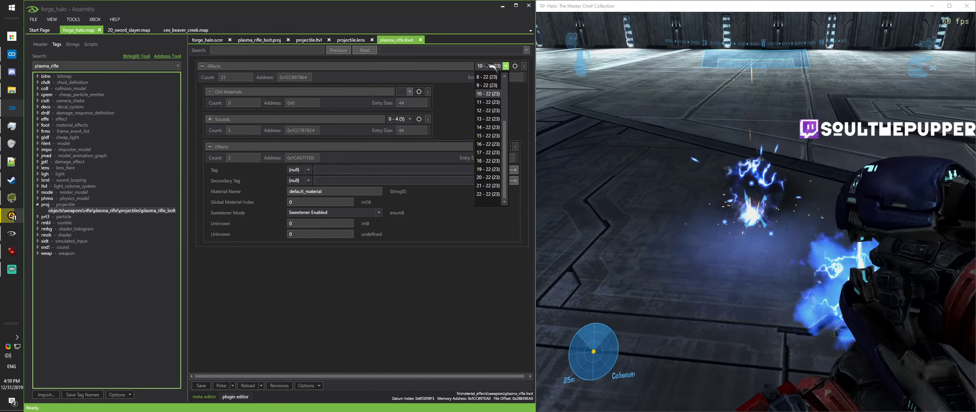
- Return to effects entry 15 and display the hard_terrain material at nested effects entry 7
scroll(494, 67, "down", 2)
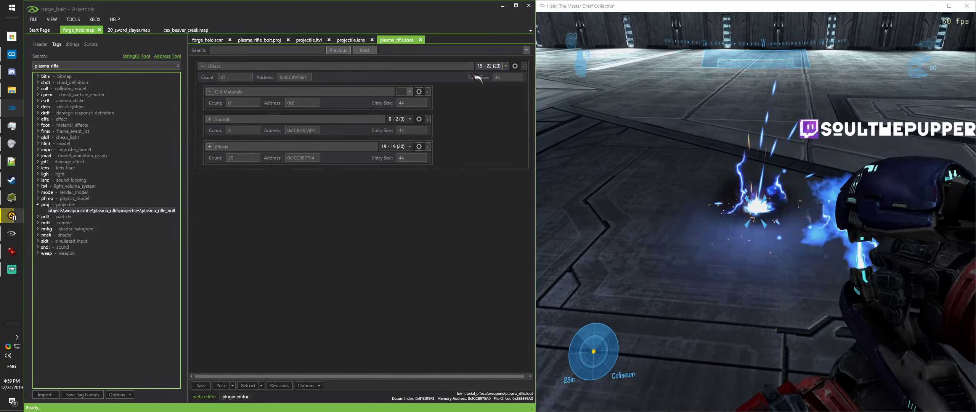
left_click(222, 149)
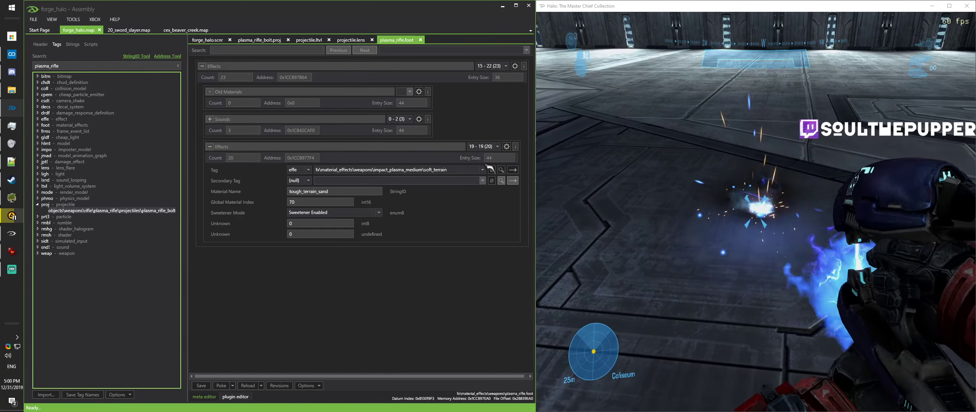
scroll(488, 149, "up", 6)
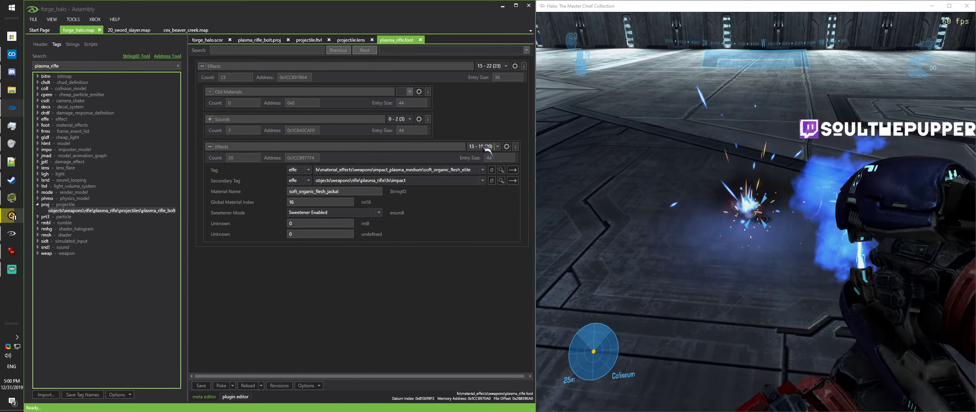
scroll(487, 148, "up", 3)
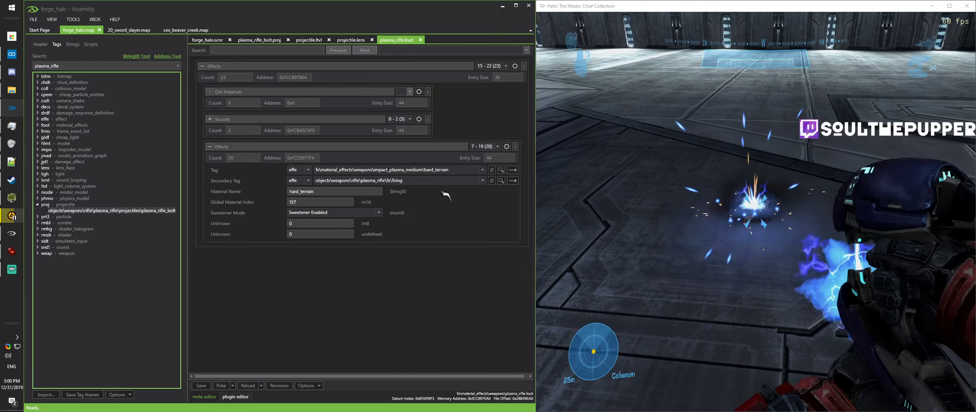
- Set hard_terrain's secondary effect to objects\weapons\rifle\scowl\fx\impact and poke it to the game
left_click(417, 179)
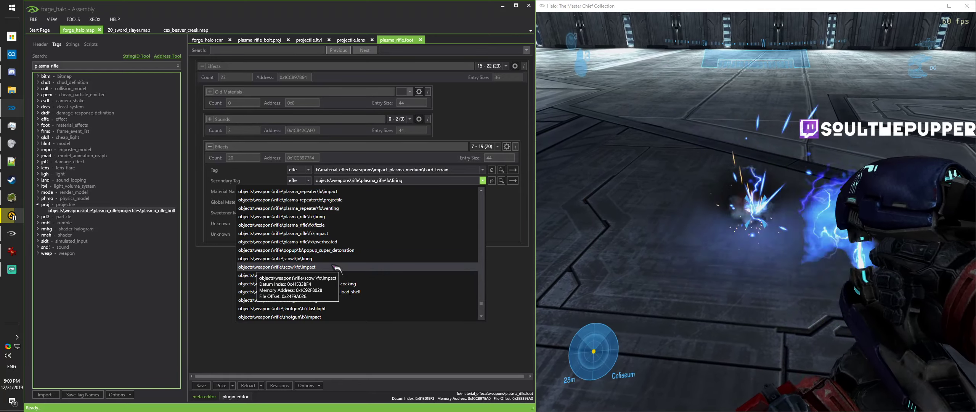
left_click(336, 266)
left_click(220, 386)
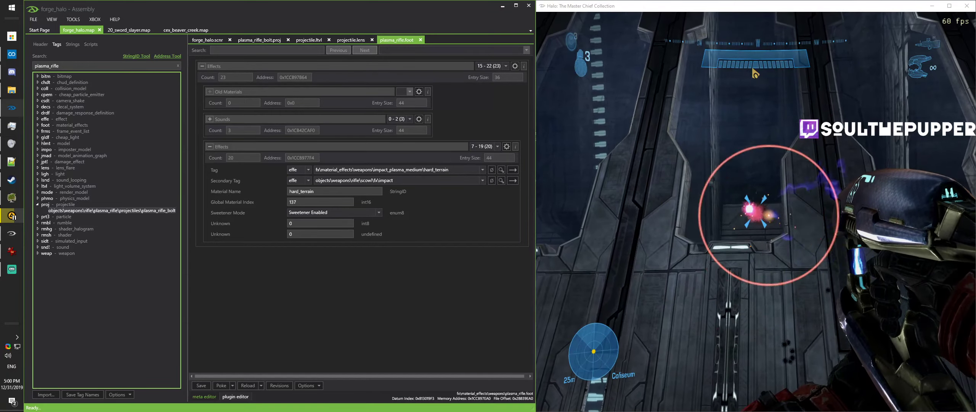
- Try other secondary effects for hard_terrain, such as popup_super_detonation, plasma_repeater projectile, needle_rifle firing and grenade_launcher airborne_detonation, poking the changes
left_click(438, 181)
left_click(436, 182)
key("Down")
key("ctrl+shift+p")
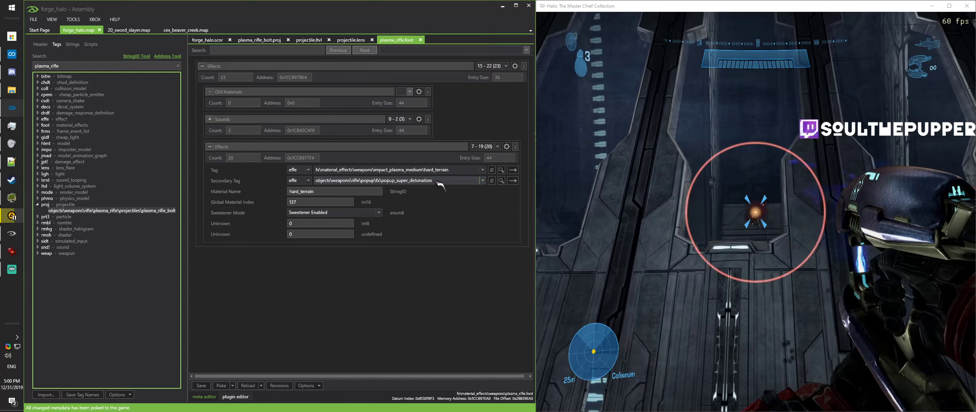
key("Down")
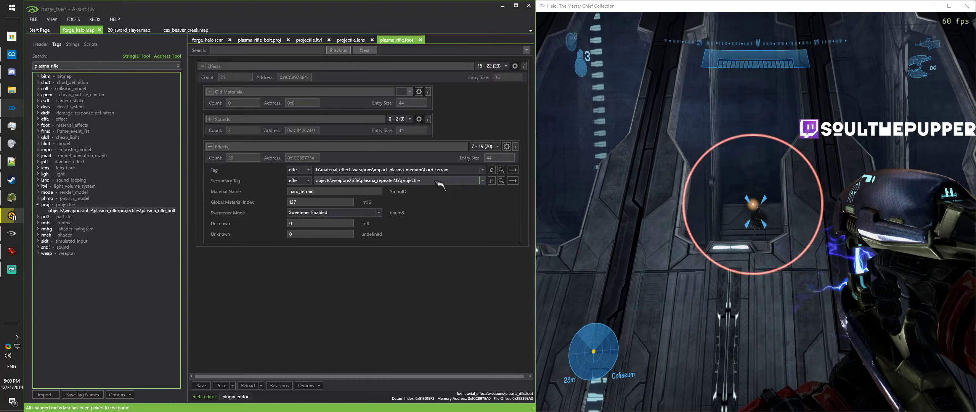
key("Down")
key("Down")
key("Down")
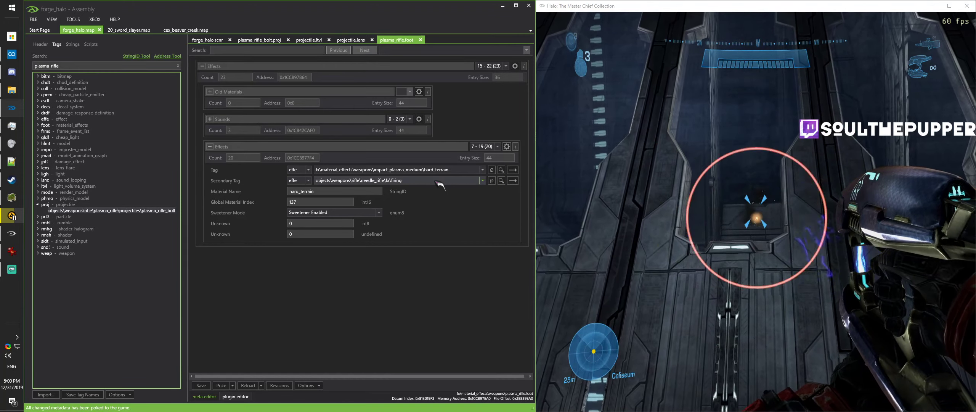
key("Down")
key("Down")
key("Down")
key("Down")
key("Down")
key("Down")
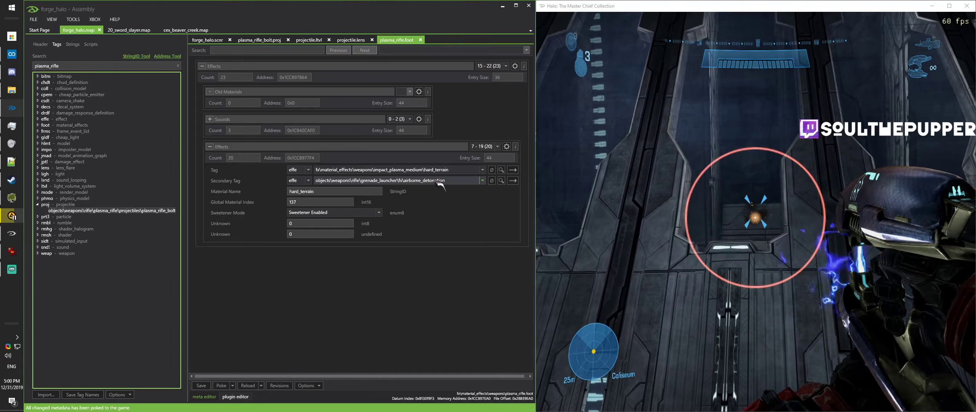
- Set hard_terrain's secondary effect back to objects\weapons\rifle\plasma_rifle\fx\impact and poke it to the game
left_click(436, 182)
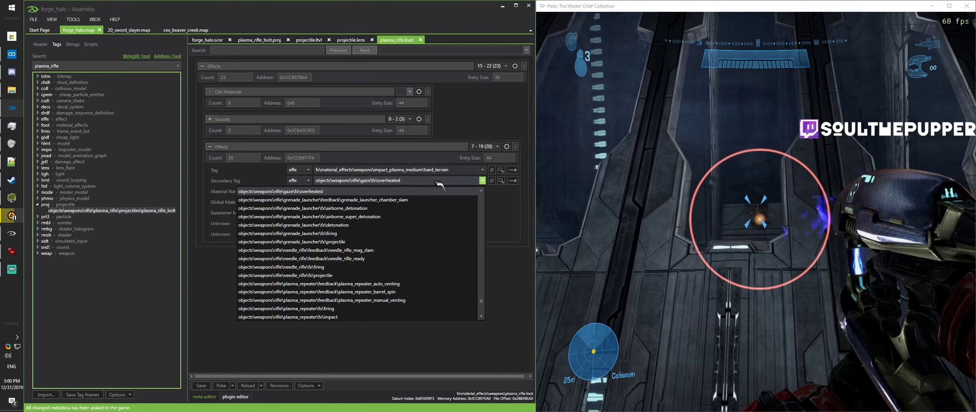
scroll(351, 282, "down", 2)
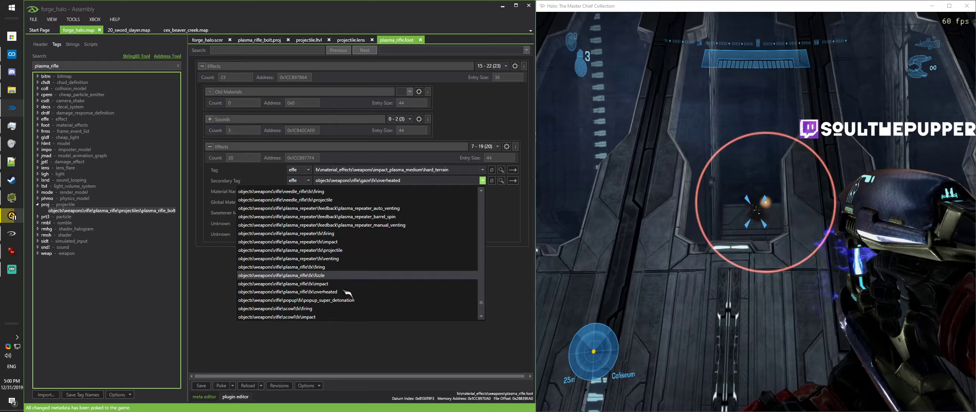
left_click(326, 293)
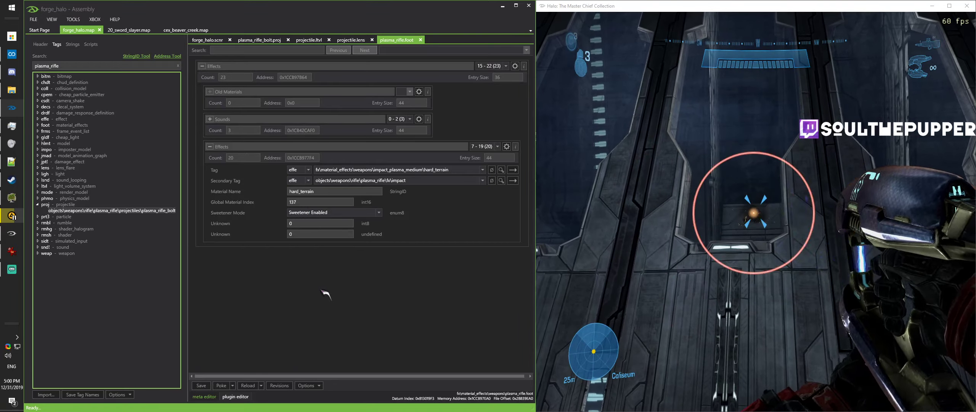
left_click(221, 385)
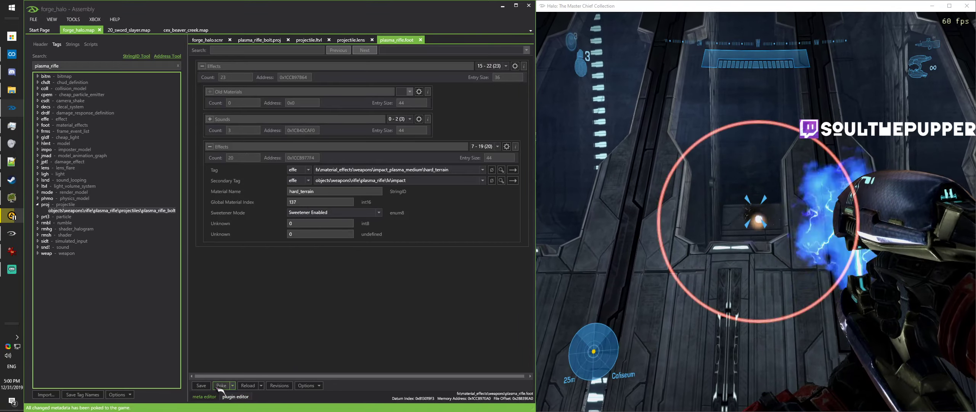
- Open the impact tag used as hard_terrain's secondary effect and review its impact_flash event's parts and particle systems
left_click(512, 182)
scroll(476, 206, "down", 3)
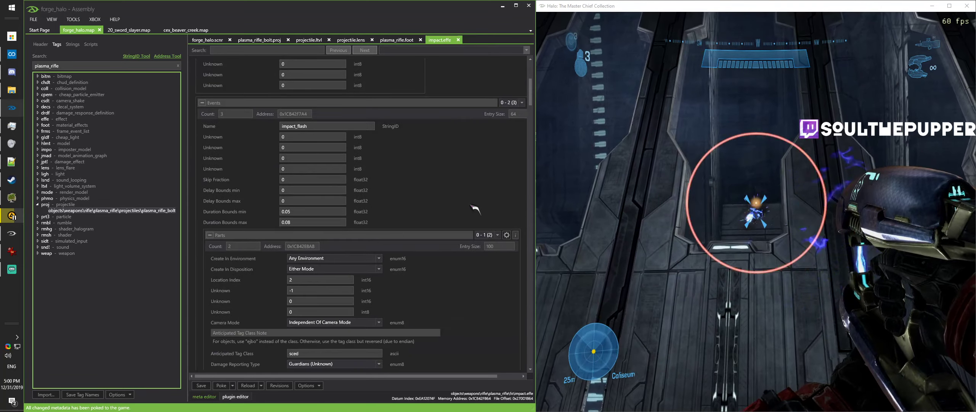
scroll(473, 208, "down", 4)
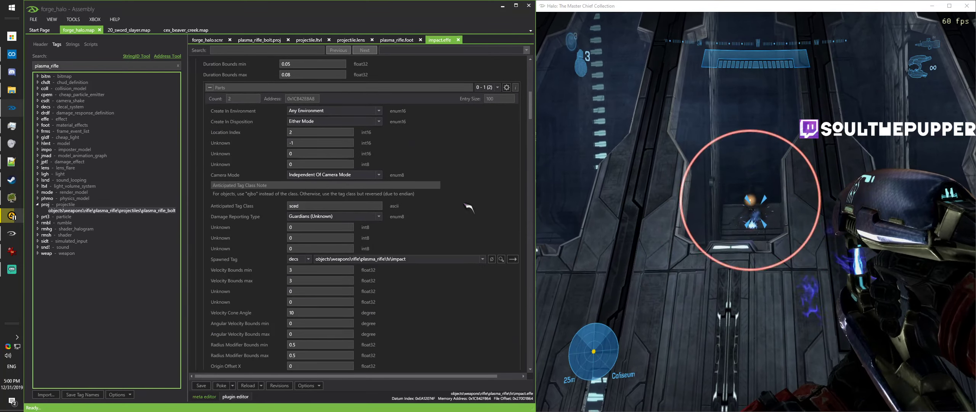
scroll(468, 208, "down", 8)
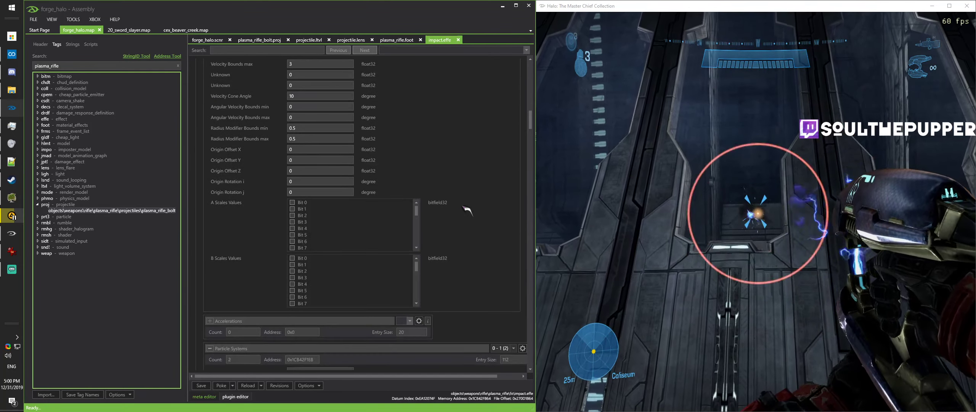
scroll(466, 215, "up", 5)
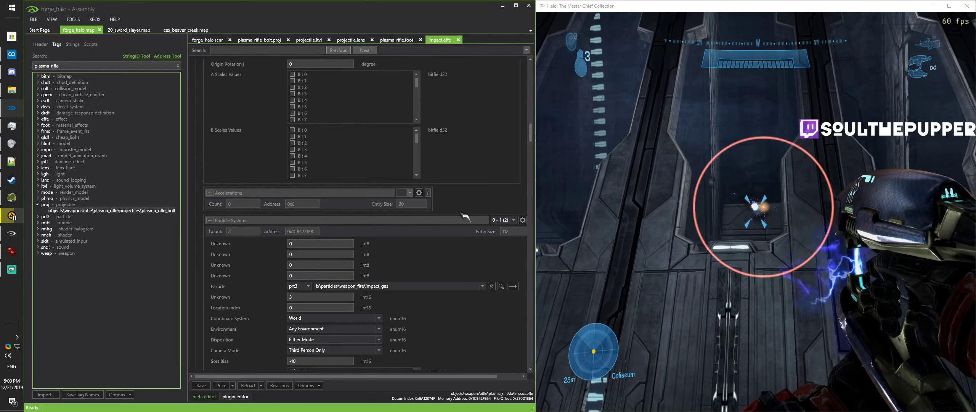
scroll(446, 273, "up", 8)
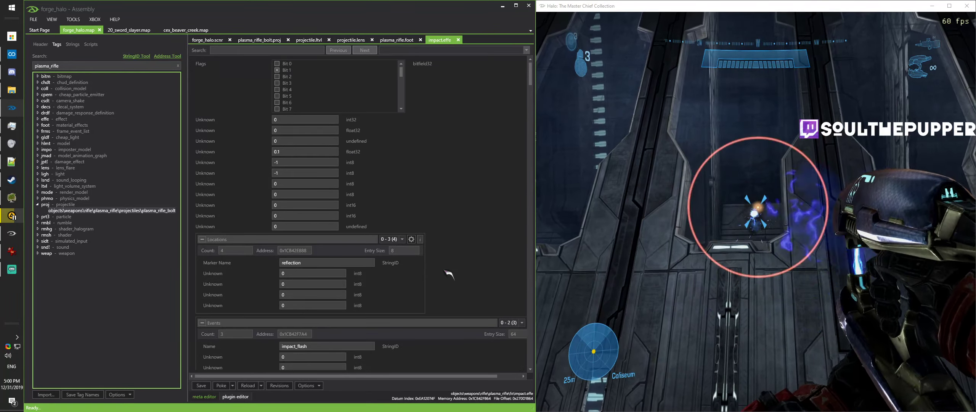
scroll(446, 272, "down", 2)
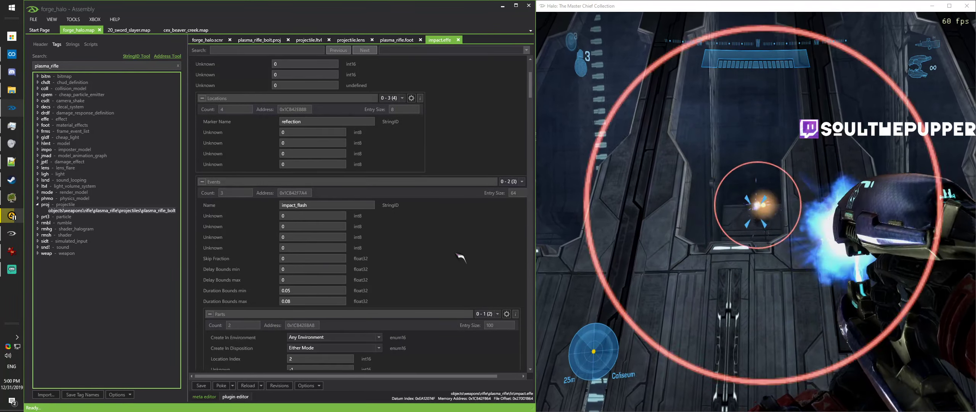
- Examine the newticles event at Events entry 1, including its part settings, and return to the impact_flash event
left_click(513, 182)
left_click(511, 195)
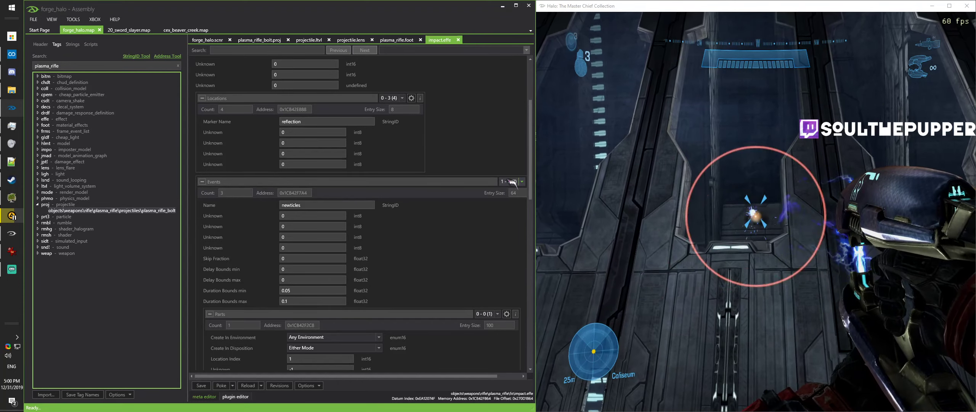
scroll(479, 276, "down", 1)
scroll(479, 275, "down", 10)
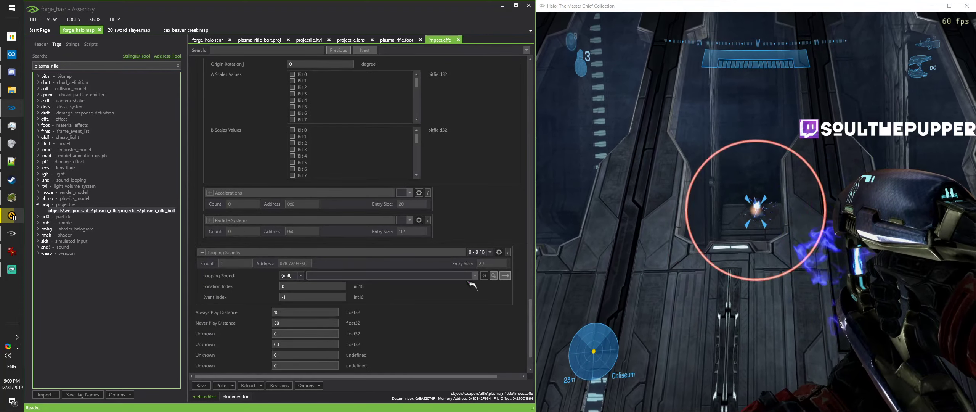
scroll(468, 283, "up", 12)
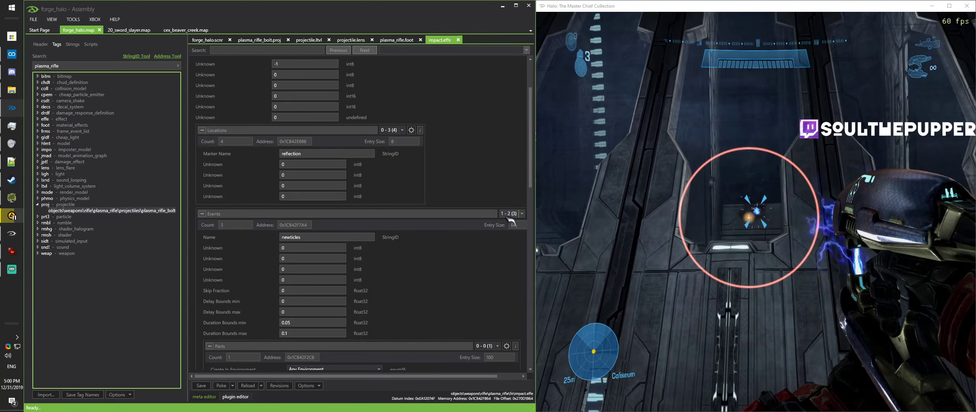
scroll(509, 218, "up", 1)
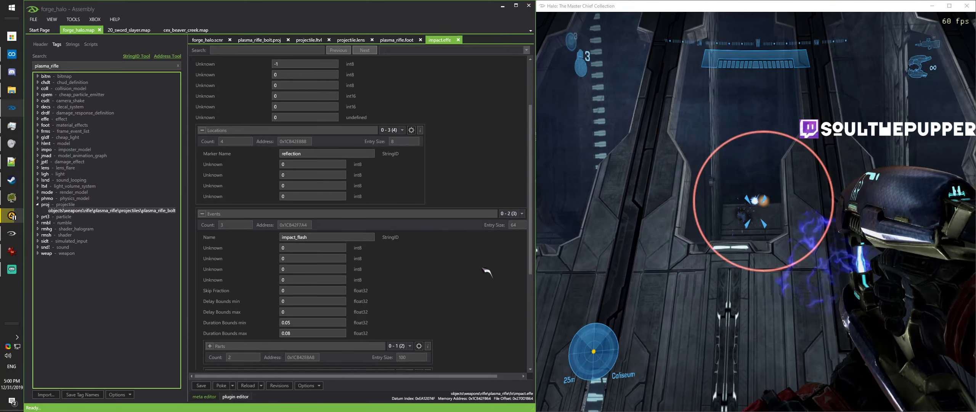
- Expand the Particle Systems and Parts blocks of the impact_flash event
scroll(487, 272, "down", 5)
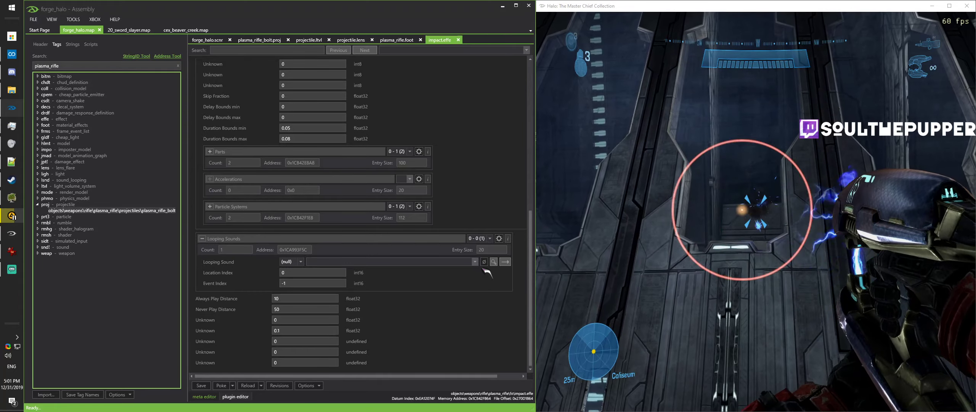
left_click(210, 206)
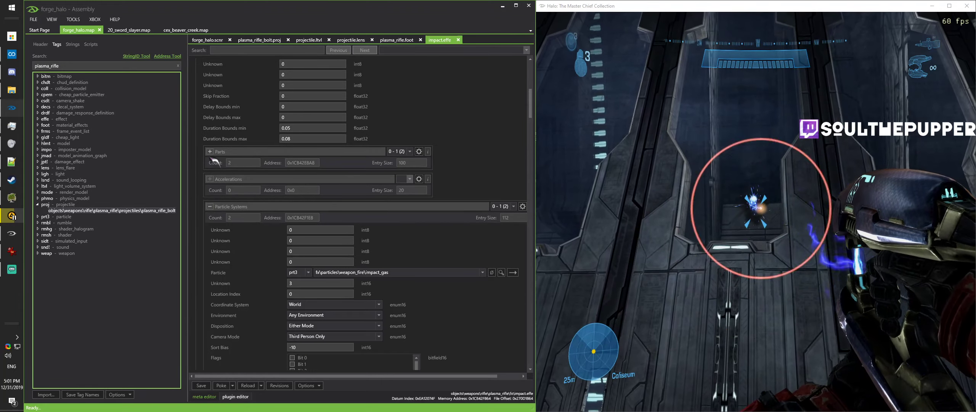
left_click(209, 151)
scroll(400, 210, "up", 2)
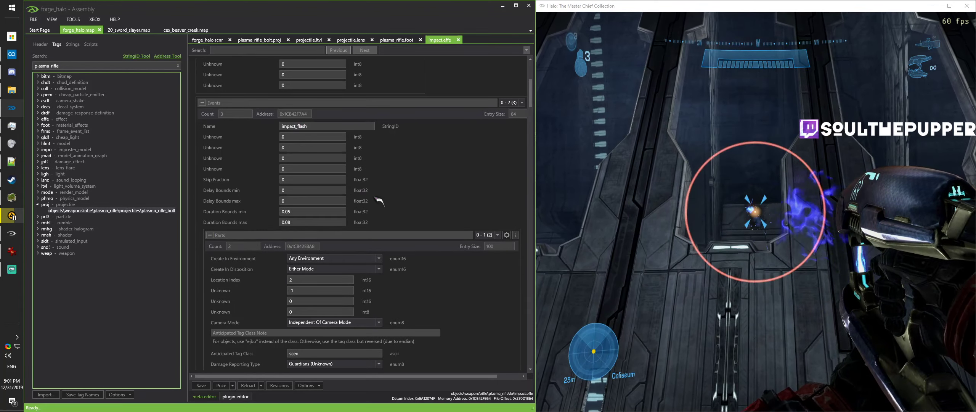
- Try objects\weapons\pistol\plasma_pistol\fx\charged\impact as the spawned decal of impact_flash's first part, poking it to the game
scroll(472, 252, "down", 4)
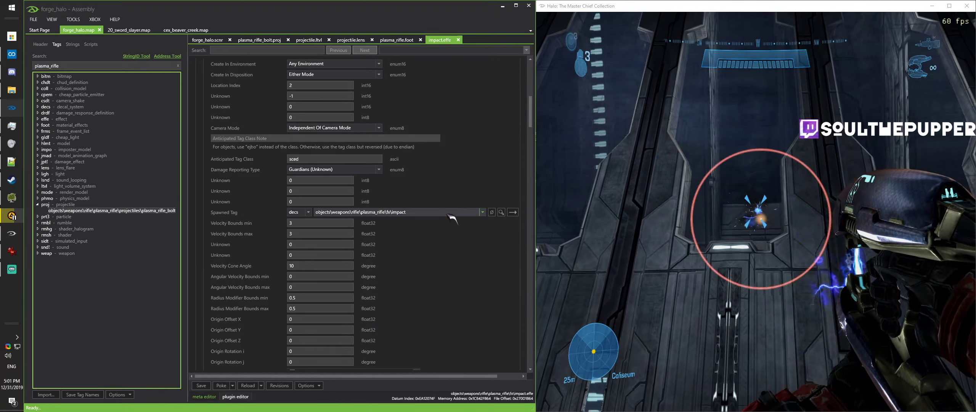
left_click(448, 213)
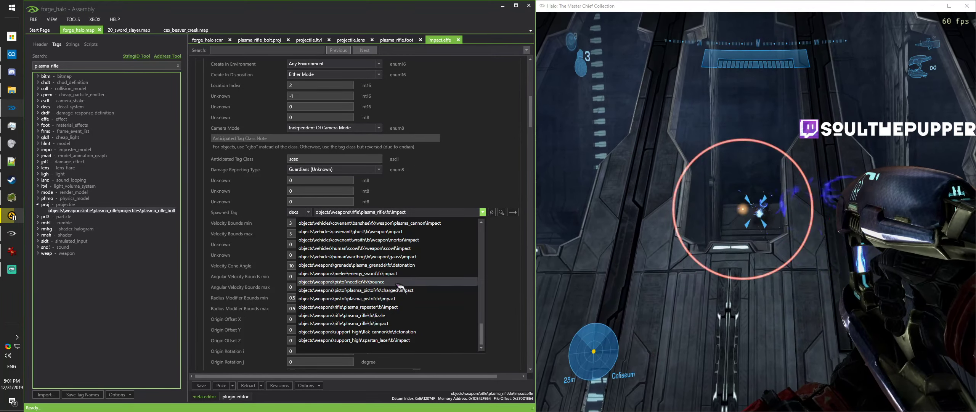
left_click(417, 290)
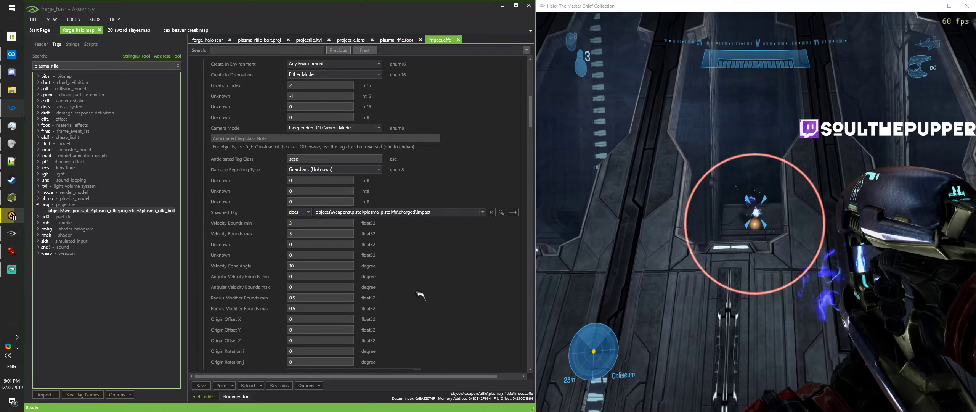
key("ctrl+shift+s")
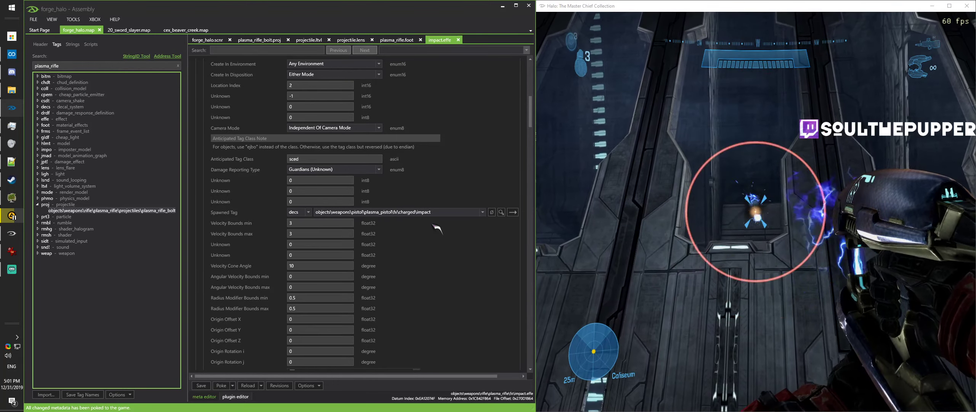
- Try the plasma_pistol\fx\impact and energy_sword\fx\impact decals as the spawned tag, and test-fire the rifle at a wall in the game
scroll(451, 215, "up", 5)
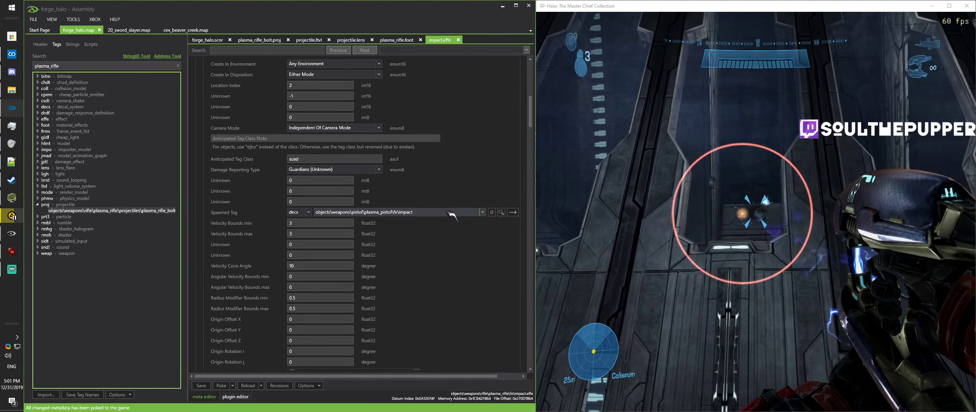
scroll(448, 214, "up", 6)
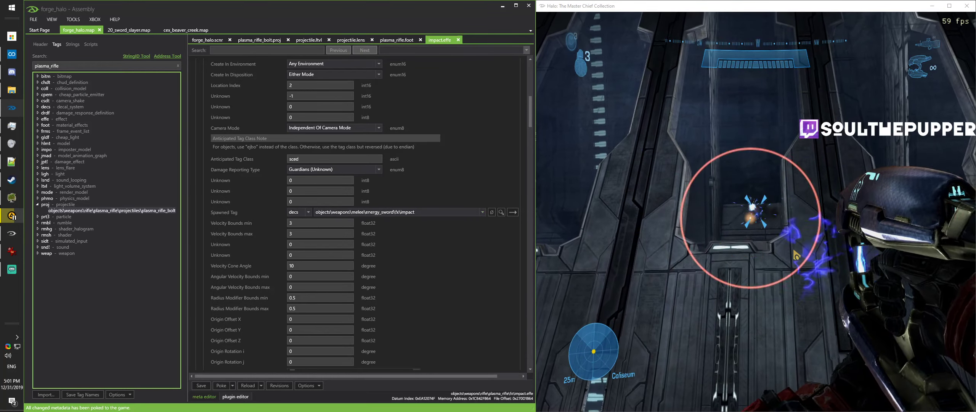
left_click(571, 214)
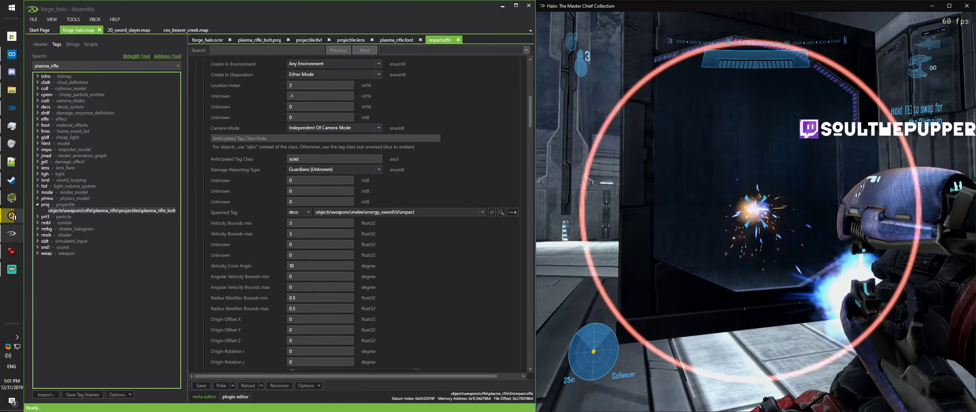
key("alt+Tab")
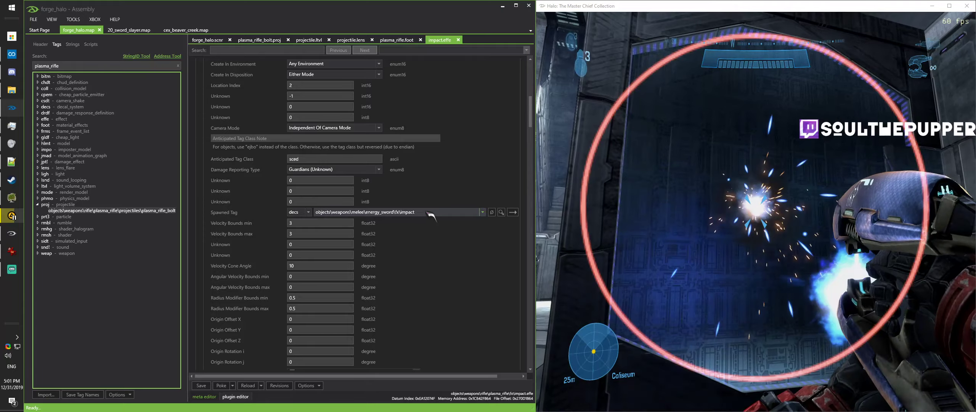
- Set the first part's spawned decal to objects\vehicles\covenant\banshee\fx\weapon\plasma_cannon\impact and poke it to the game
scroll(430, 212, "up", 4)
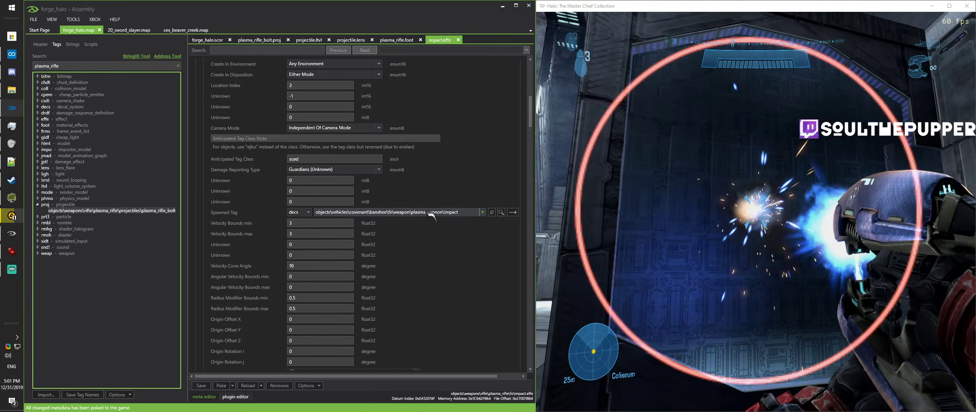
scroll(467, 151, "up", 6)
- Display impact_flash's Parts entry 1, try plasma_repeater\fx\impact as its spawned gldf tag, and set it to objects\weapons\pistol\needler\fx\projectile, poking the changes
scroll(484, 152, "down", 1)
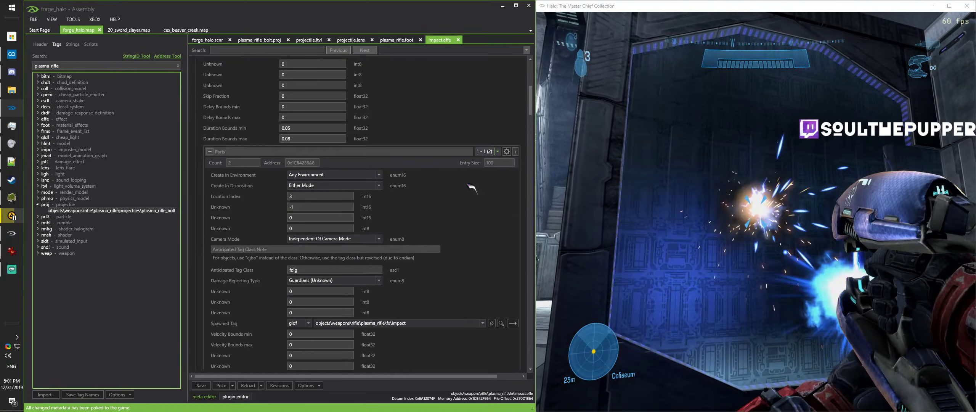
scroll(438, 324, "up", 4)
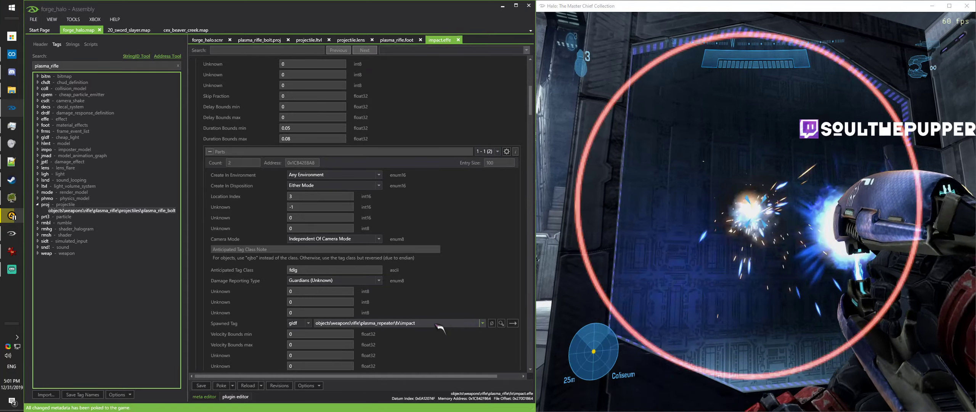
scroll(439, 327, "up", 4)
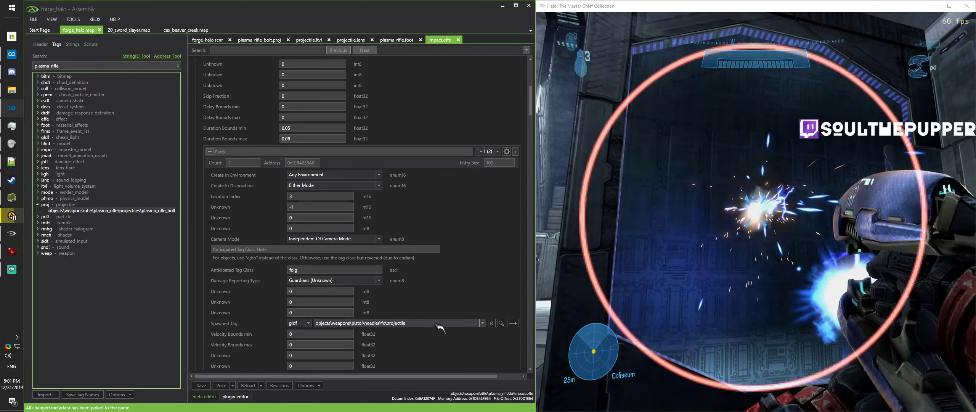
- In the newticles event, try plasma_repeater\fx\impact_sparks as the part's spawned emitter, and set it to the flak_cannon fuel_rod cheap particle emitter, poking the changes
scroll(434, 263, "up", 8)
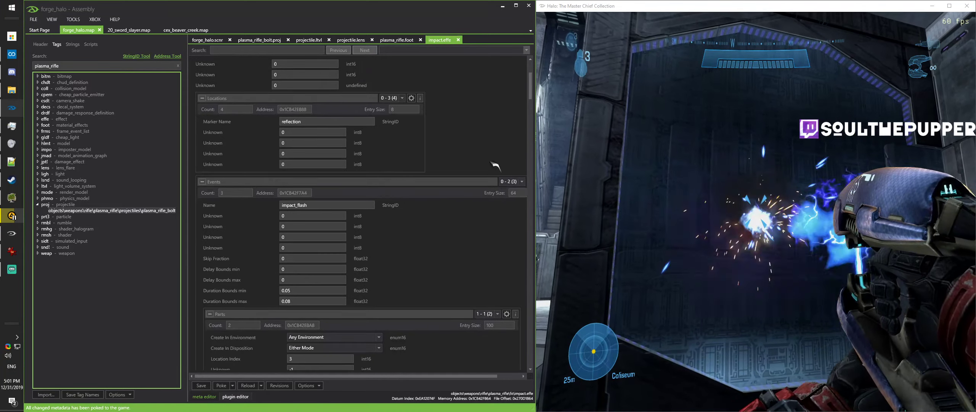
left_click(511, 182)
left_click(509, 200)
scroll(495, 260, "down", 6)
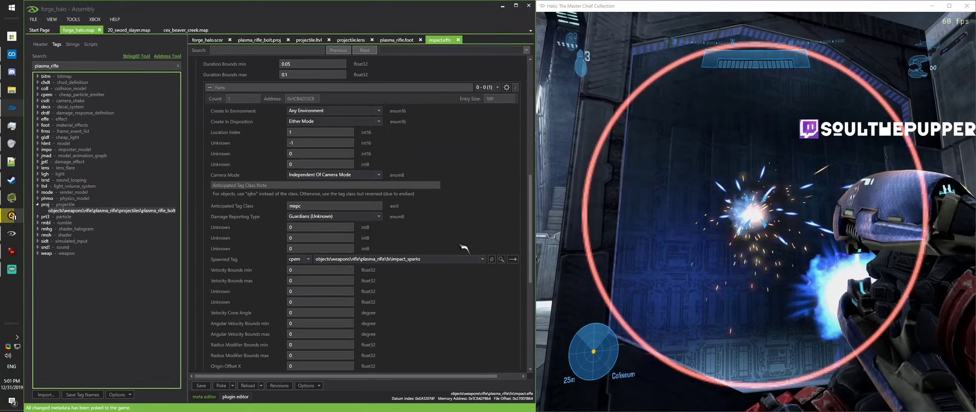
scroll(454, 261, "down", 4)
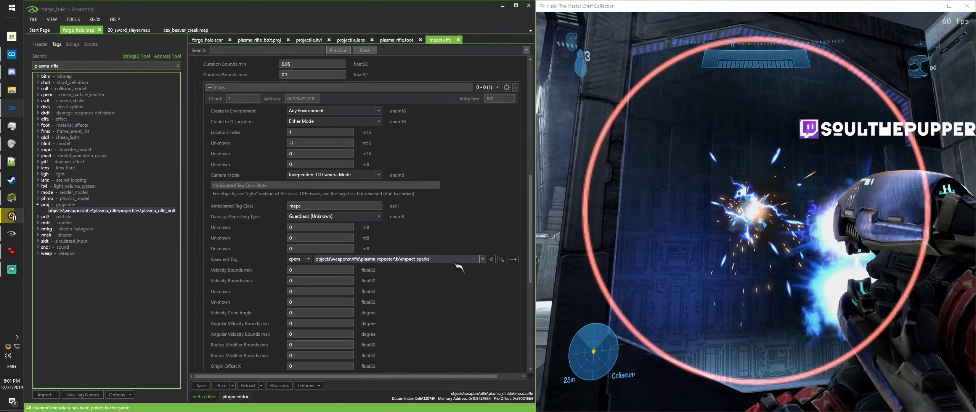
scroll(458, 267, "down", 1)
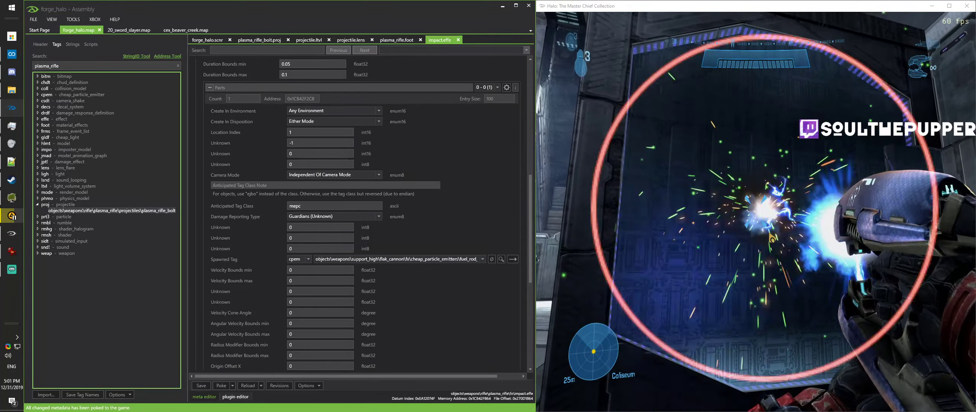
- Display the plasma event at Events entry 2 and expand its Particle Systems block
scroll(450, 198, "up", 10)
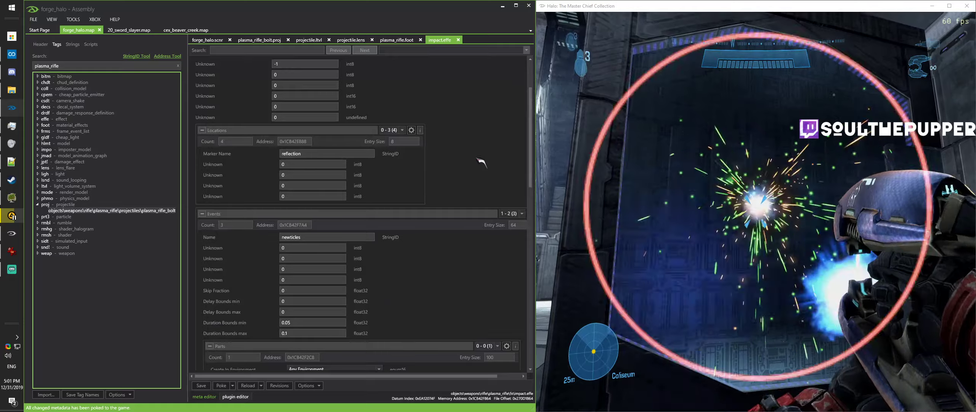
scroll(509, 219, "down", 1)
scroll(429, 246, "down", 7)
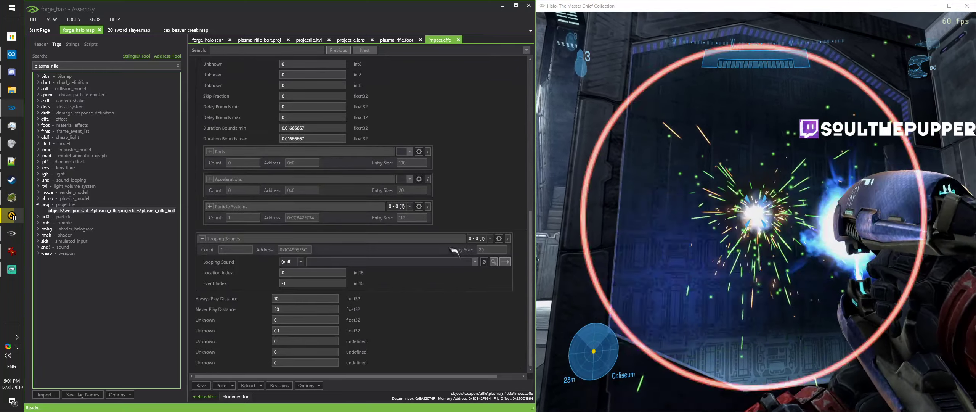
left_click(209, 206)
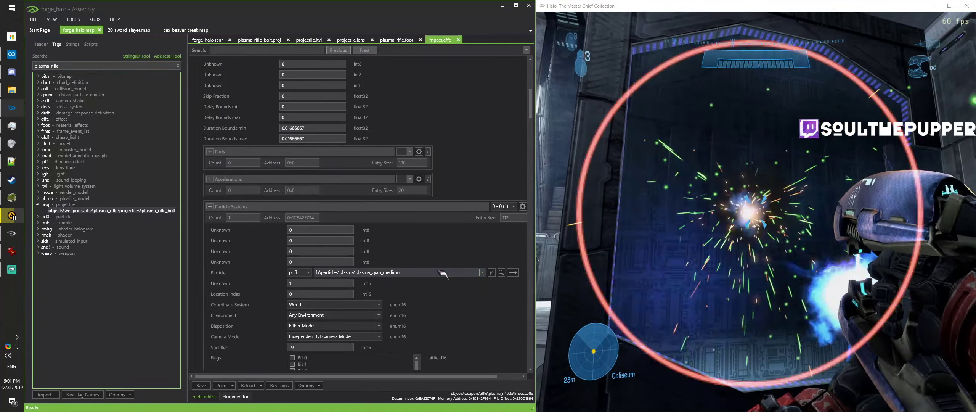
- Try fx\particles\scowl\plasma_blue_small as the plasma event's particle, and set it to fx\particles\sparks\impact_flash_spark_orange, poking the changes
scroll(442, 272, "down", 1)
key("ctrl+shift+p")
scroll(442, 273, "down", 3)
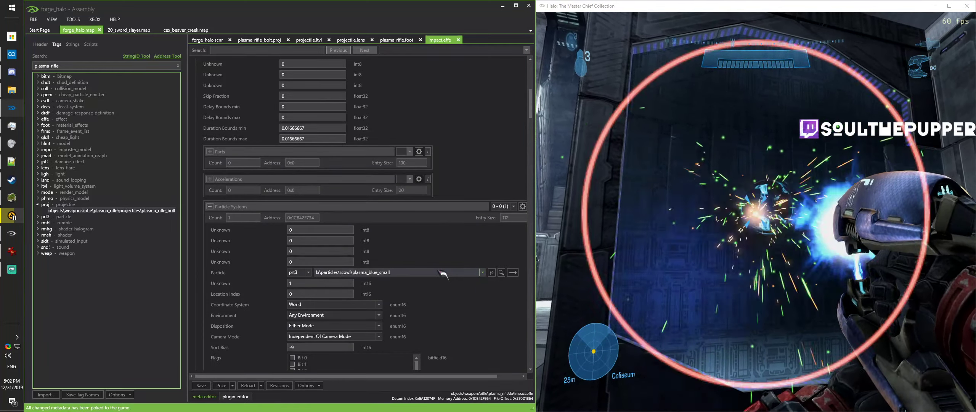
scroll(442, 273, "up", 2)
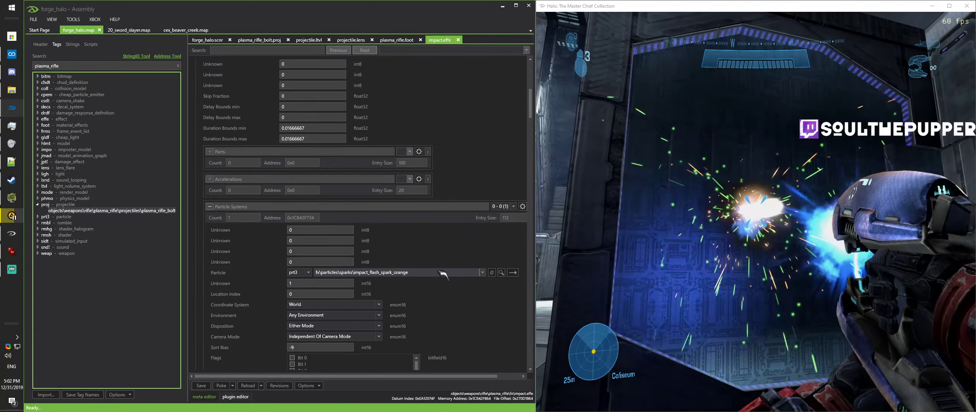
scroll(440, 223, "up", 5)
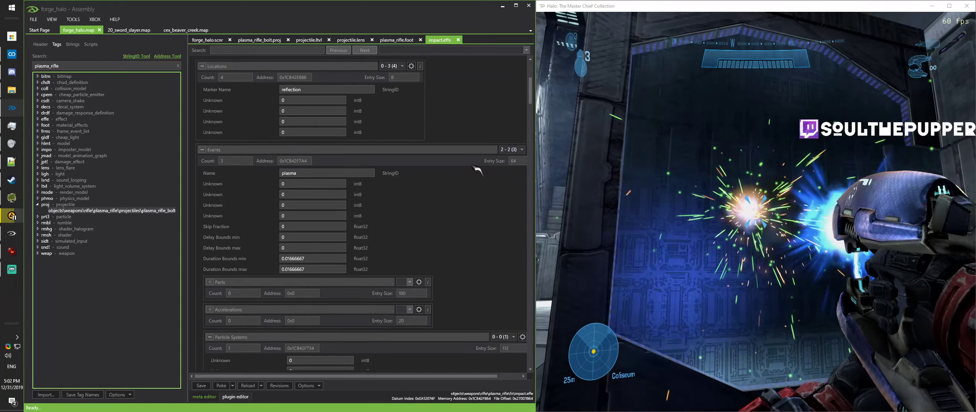
- Look through the remaining particle system settings of the plasma event in impact.effe
scroll(477, 170, "down", 15)
scroll(478, 221, "down", 13)
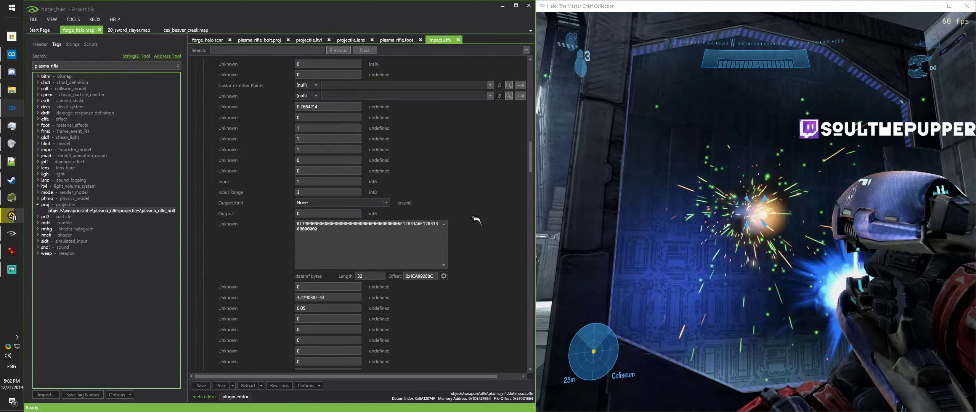
scroll(472, 212, "up", 13)
scroll(472, 214, "up", 10)
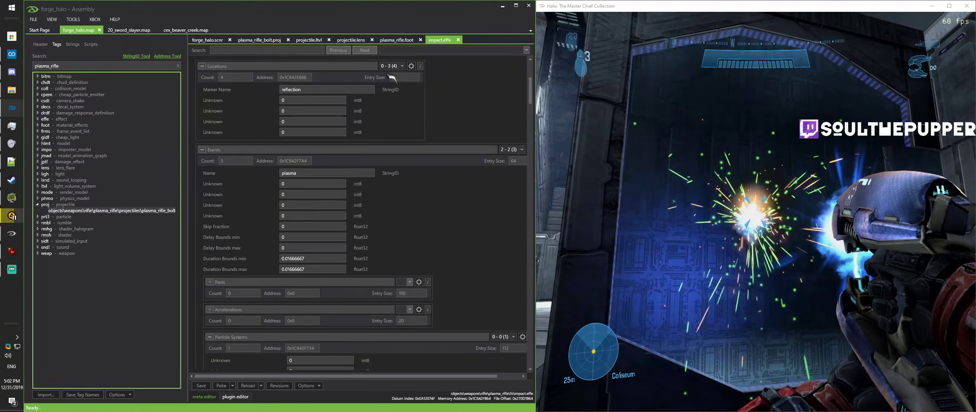
- Return to plasma_rifle.foot and display the nested Effects block's entry 3, the hard material
left_click(404, 43)
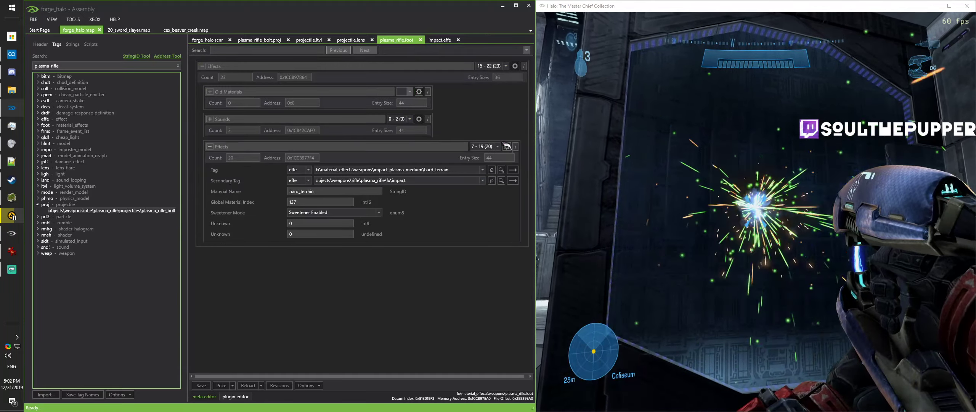
scroll(489, 151, "up", 7)
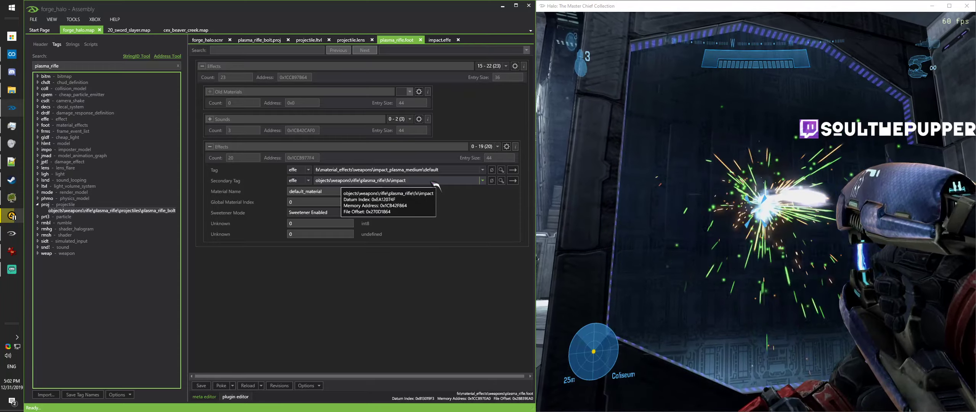
scroll(488, 149, "down", 3)
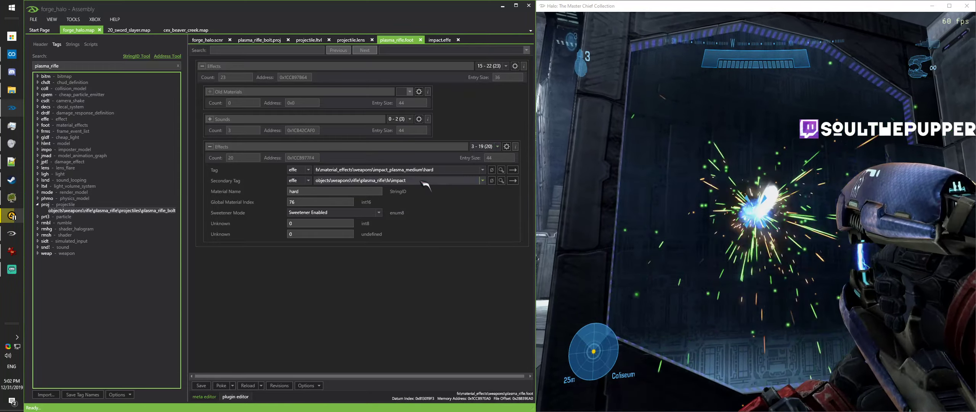
- Try objects\weapons\rifle\scowl\fx\impact as the hard material's secondary tag, and restore objects\weapons\rifle\plasma_rifle\fx\impact, poking the changes
left_click(423, 180)
left_click(381, 229)
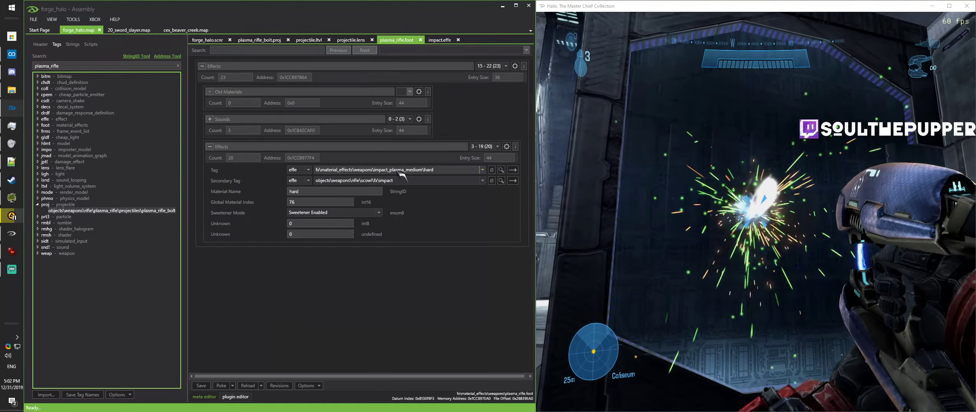
left_click(400, 181)
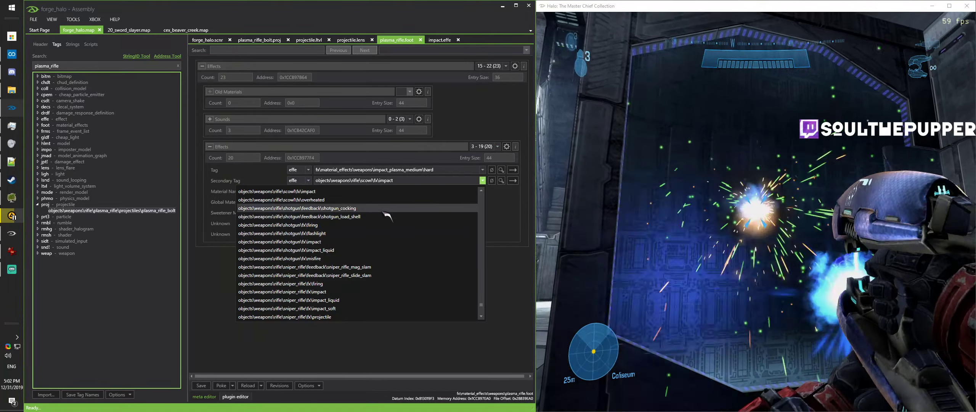
scroll(380, 268, "up", 3)
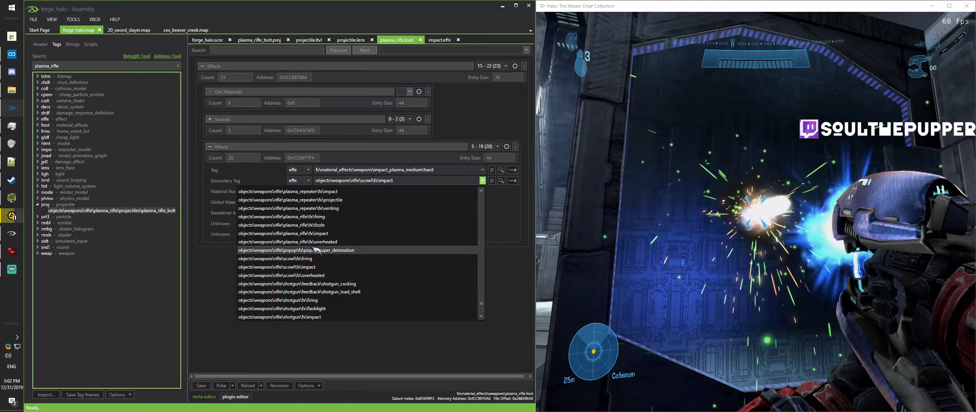
left_click(319, 235)
left_click(222, 385)
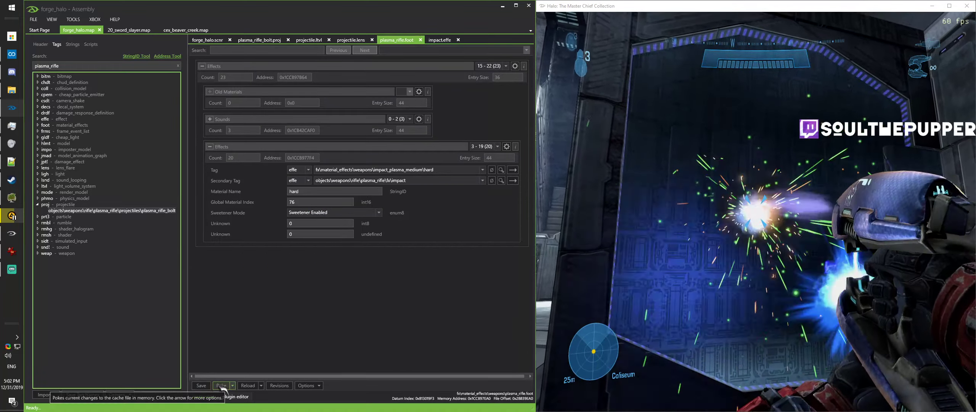
- Test-fire the plasma rifle in Halo to check its impacts, and browse plasma_rifle.foot's outer Effects entries up to 22, returning to entry 15
left_click(775, 235)
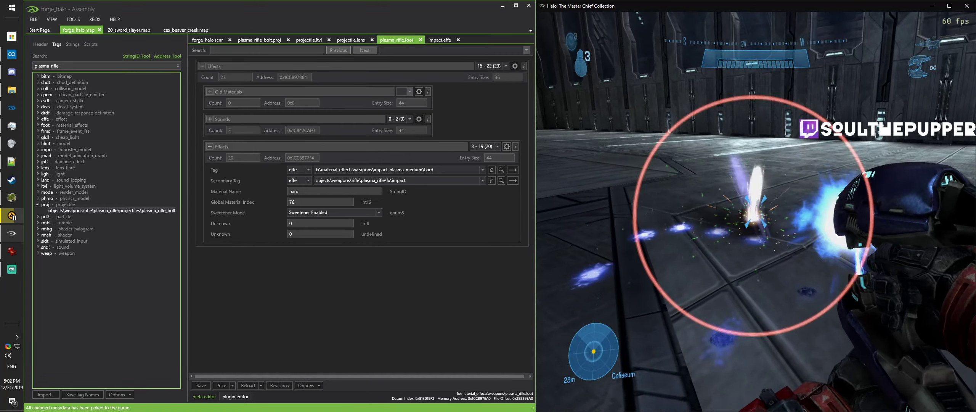
key("alt+Tab")
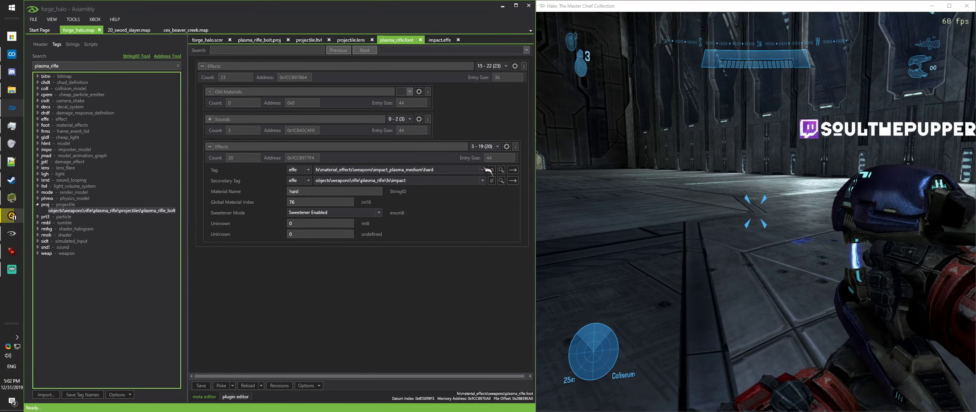
scroll(505, 69, "down", 2)
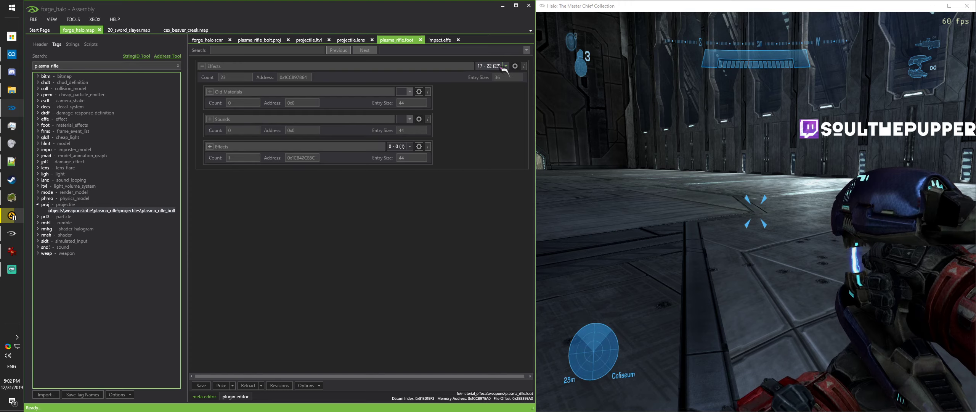
scroll(505, 68, "down", 5)
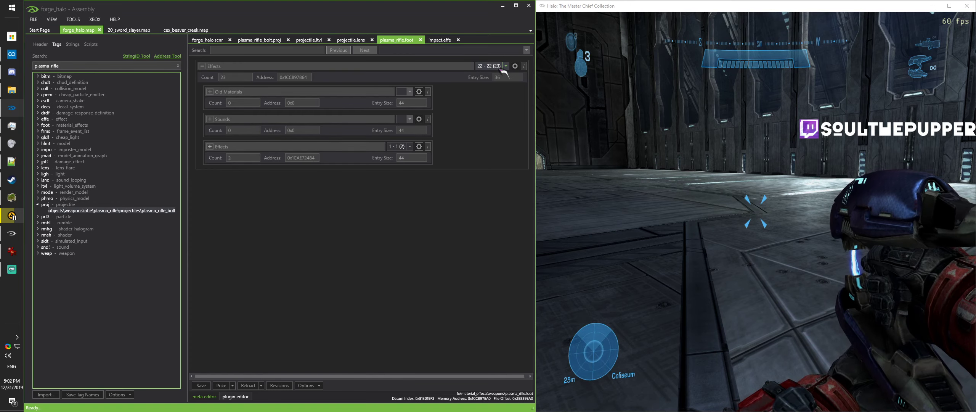
scroll(505, 68, "up", 4)
scroll(505, 68, "down", 2)
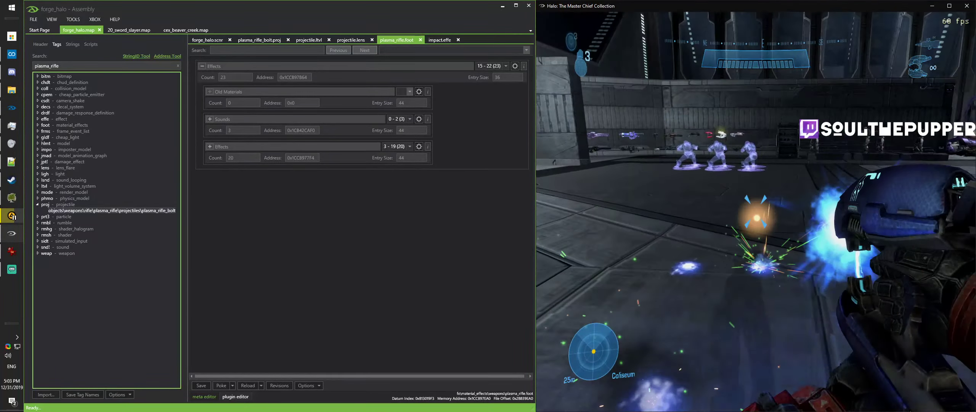
key("alt+Tab")
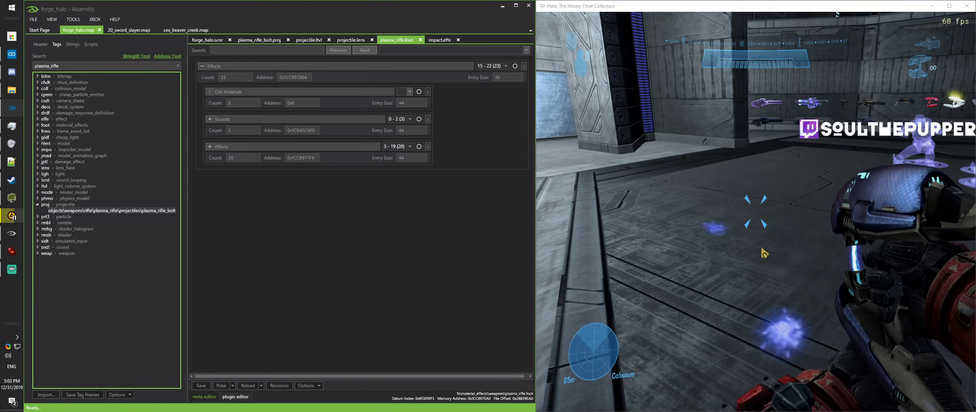